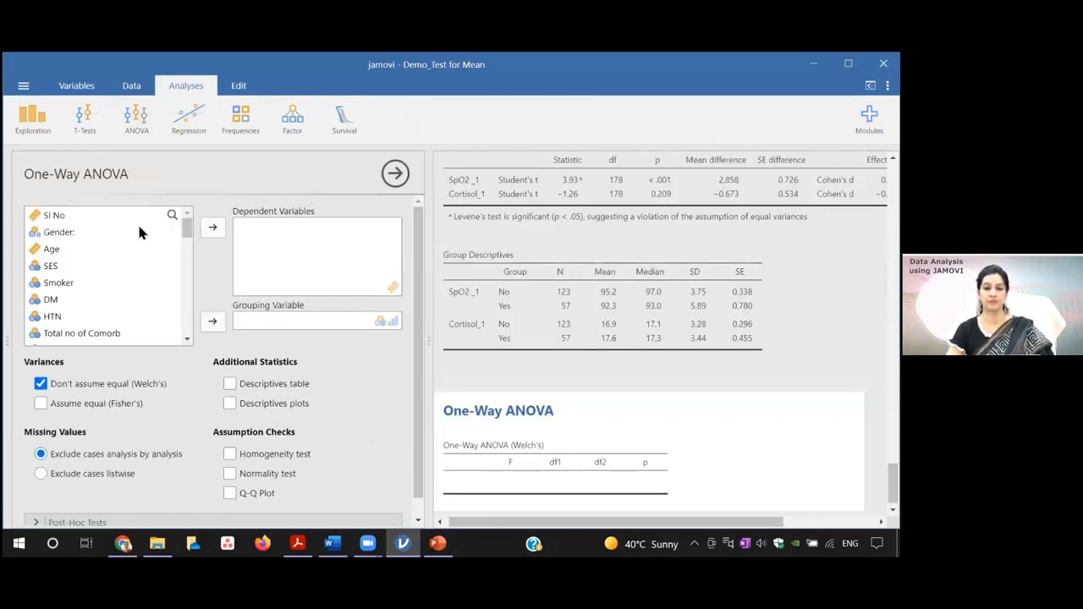
Step: Select Disease Severity_1_Recoded among the available variables of the One-Way ANOVA
drag(186, 232, 188, 248)
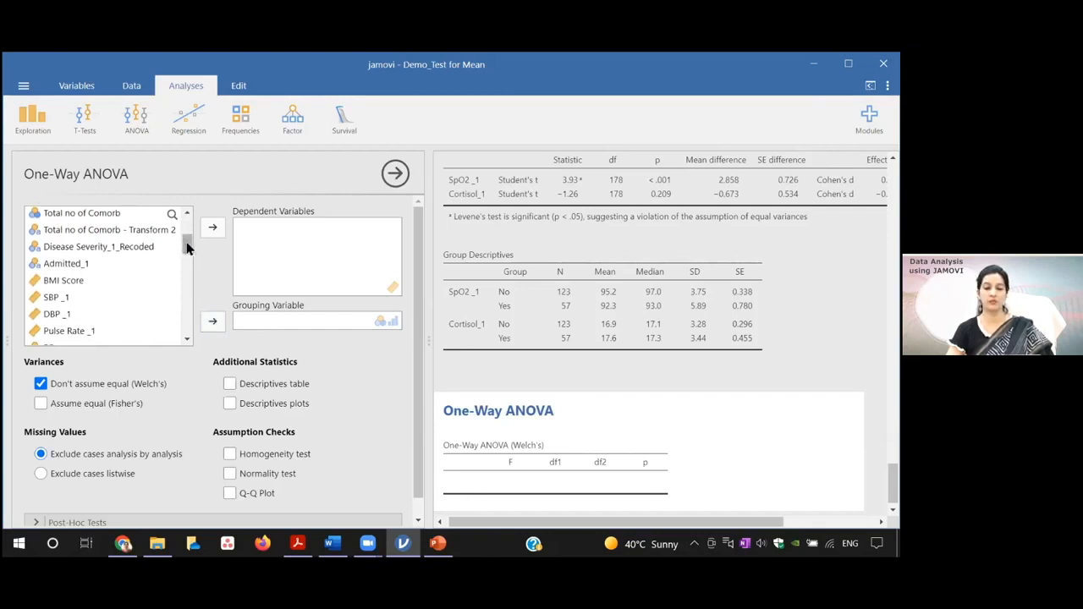
drag(187, 248, 190, 246)
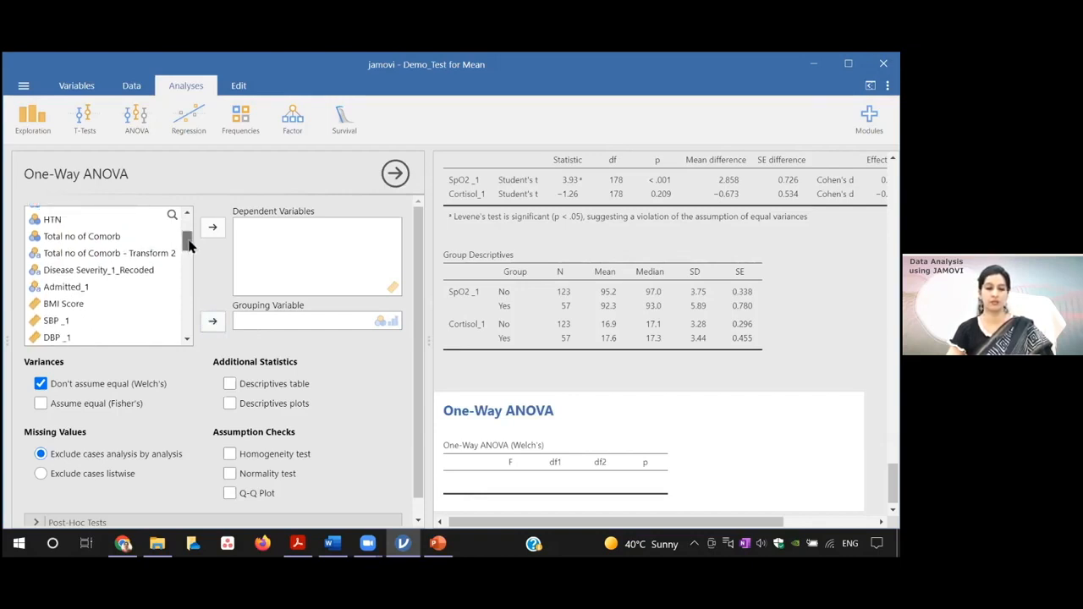
drag(189, 245, 187, 241)
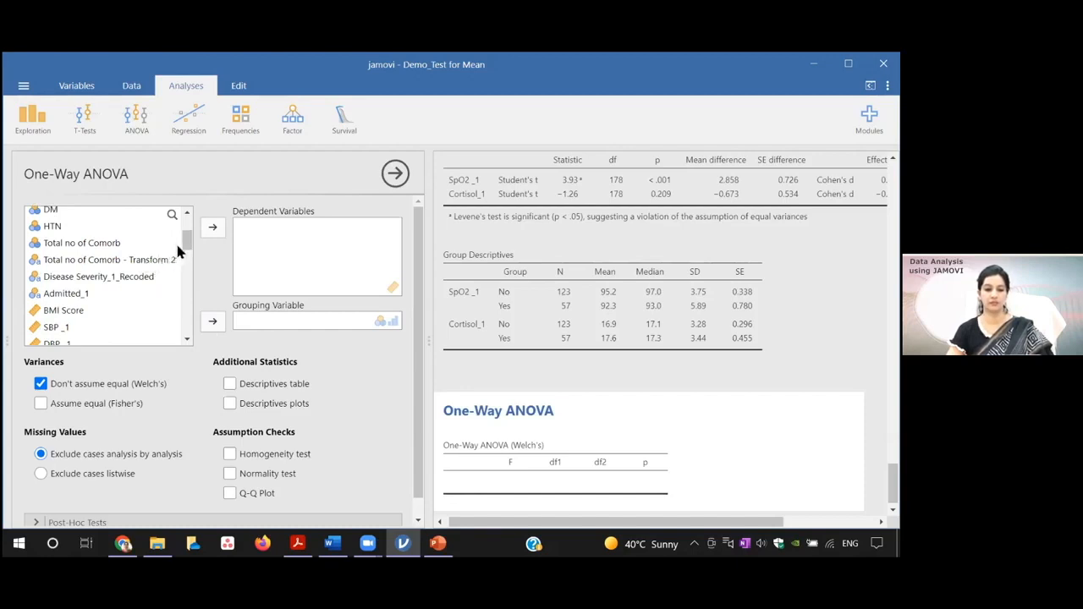
click(144, 284)
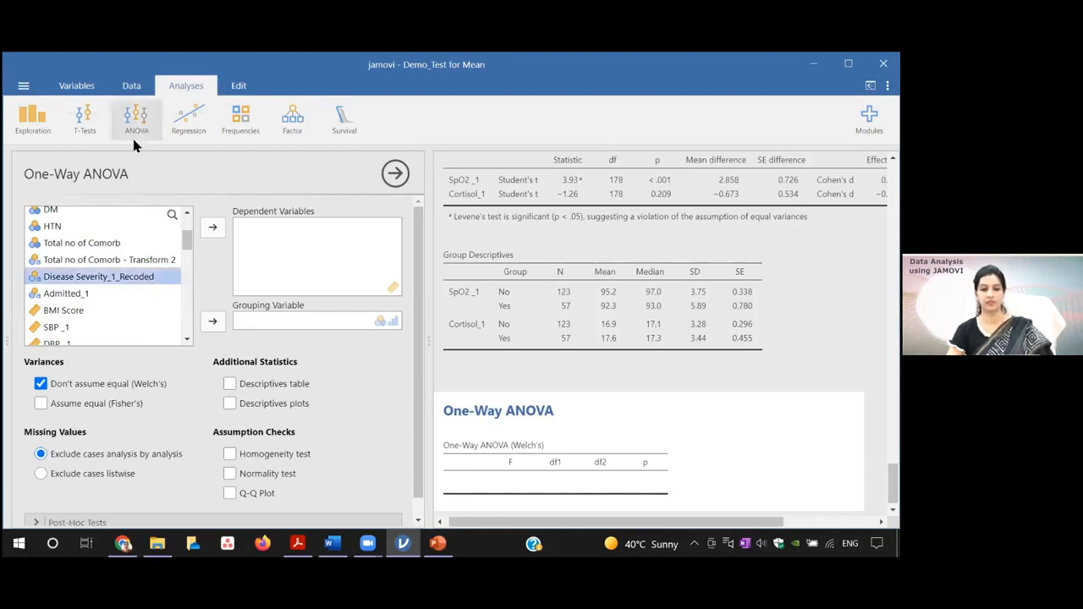
Step: Inspect the data set and the variable settings of Total no of Comorb - Transform 2 and Total no of Comorb
click(131, 87)
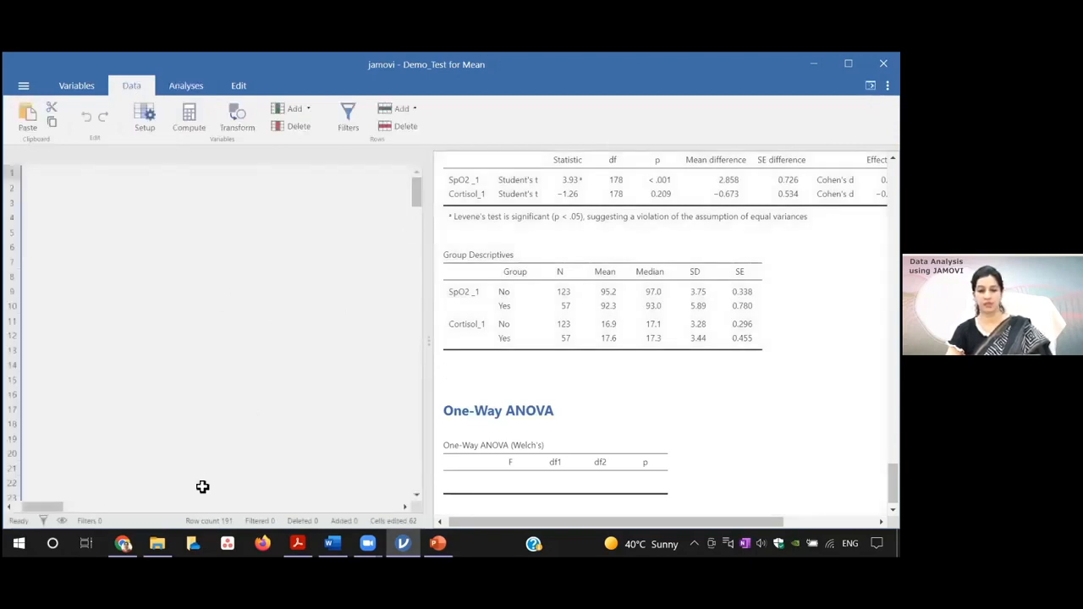
drag(415, 197, 414, 181)
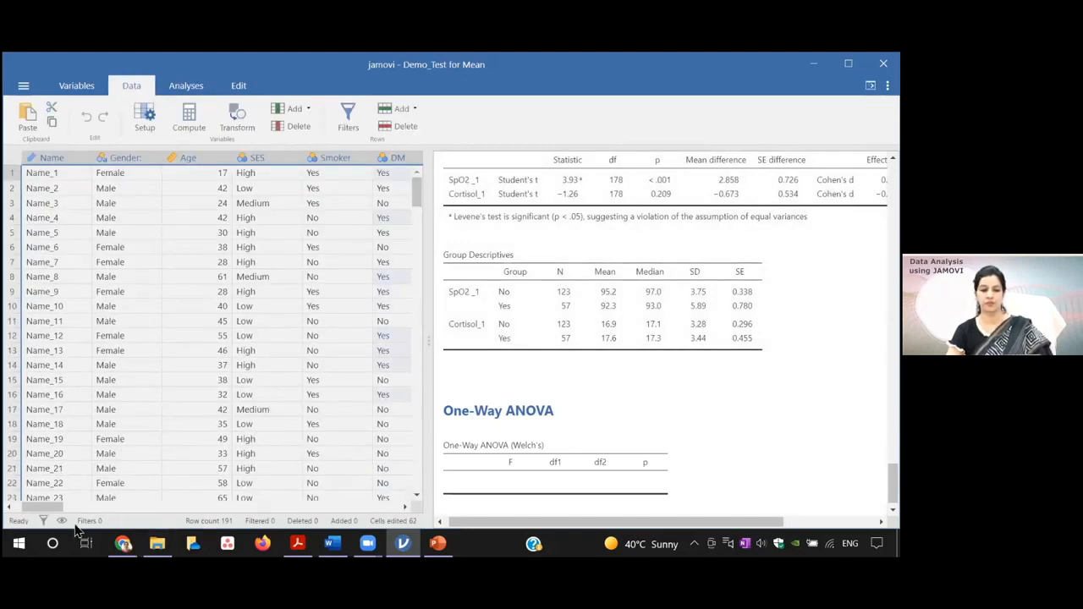
drag(55, 507, 87, 518)
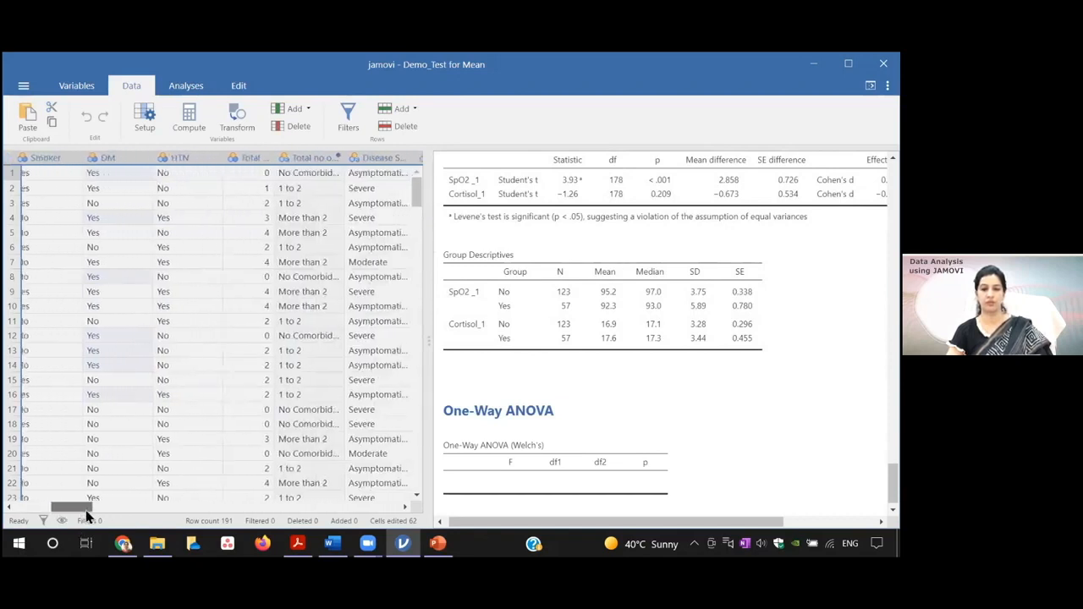
mouse_move(86, 516)
mouse_down()
mouse_move(173, 518)
mouse_move(46, 512)
mouse_move(85, 519)
mouse_up()
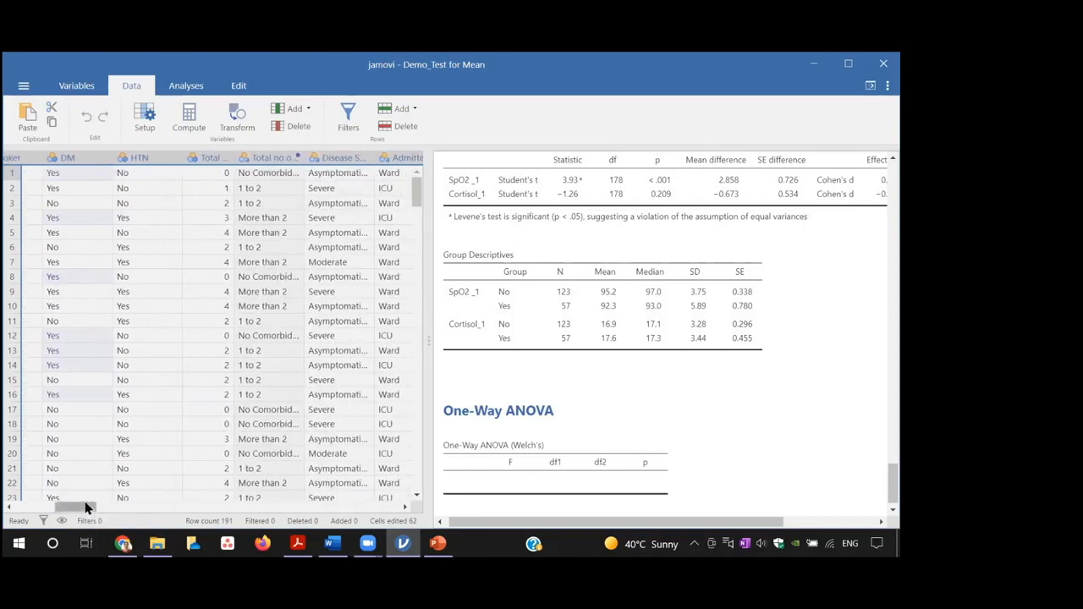
double_click(294, 158)
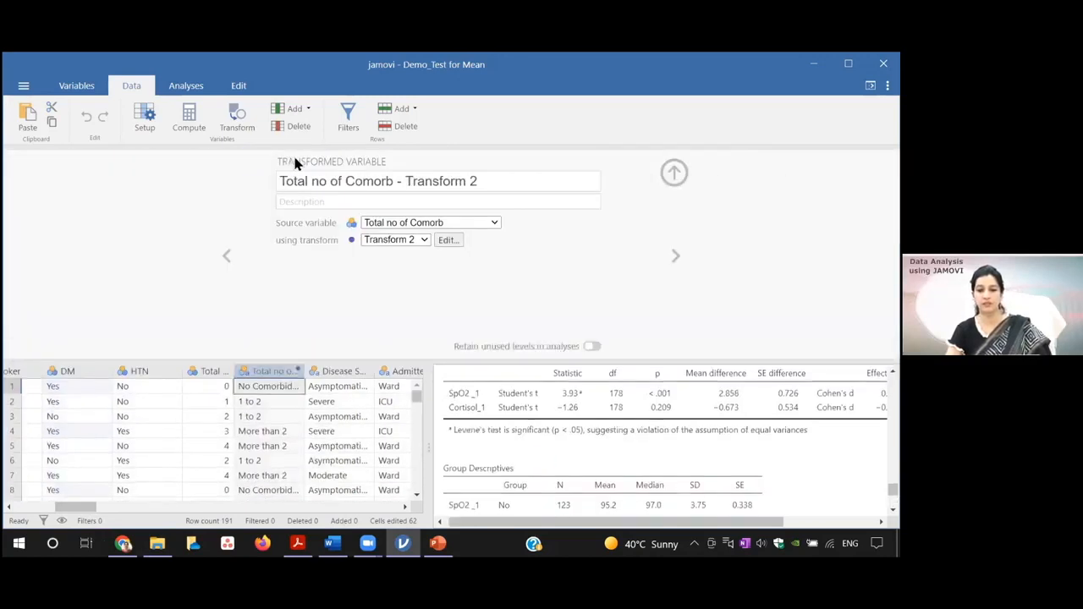
click(226, 257)
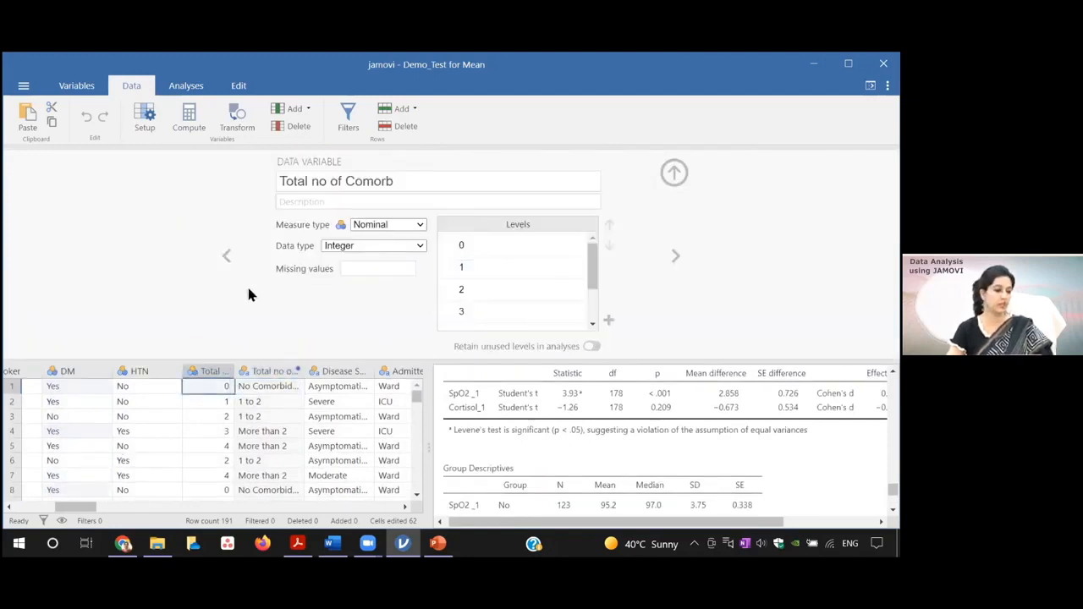
click(674, 174)
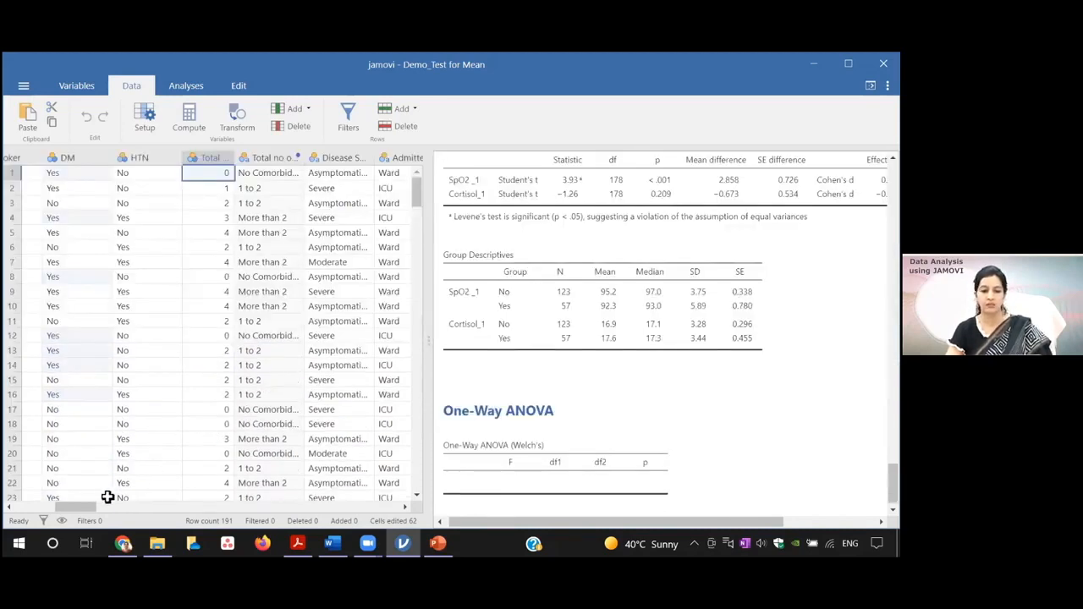
Step: Look through the remaining data columns and inspect the levels of the Disease Severity_1_Recoded variable
drag(85, 513, 237, 512)
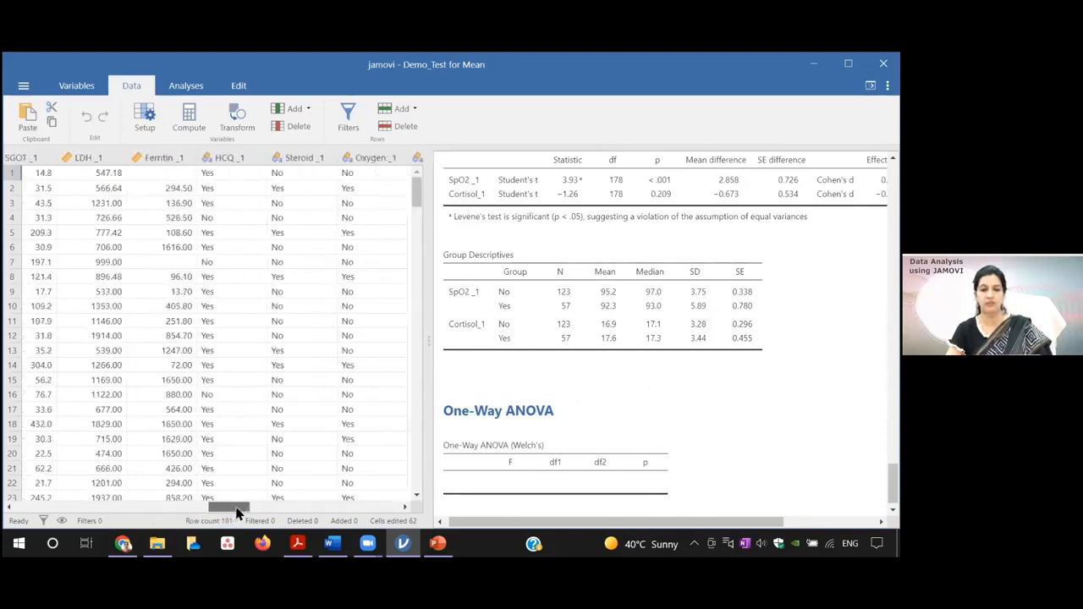
drag(237, 512, 67, 508)
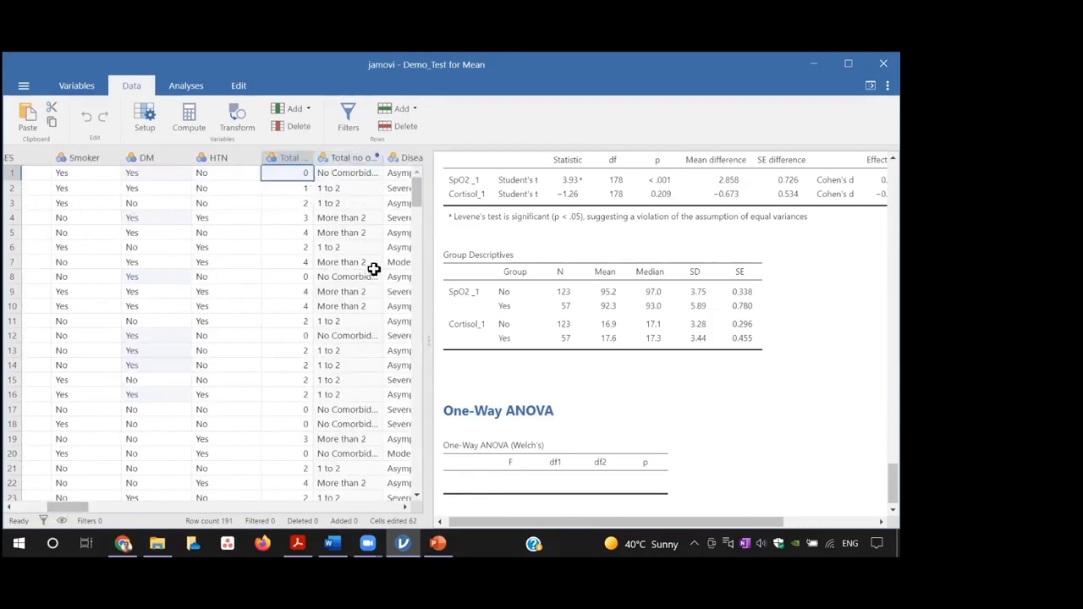
double_click(404, 158)
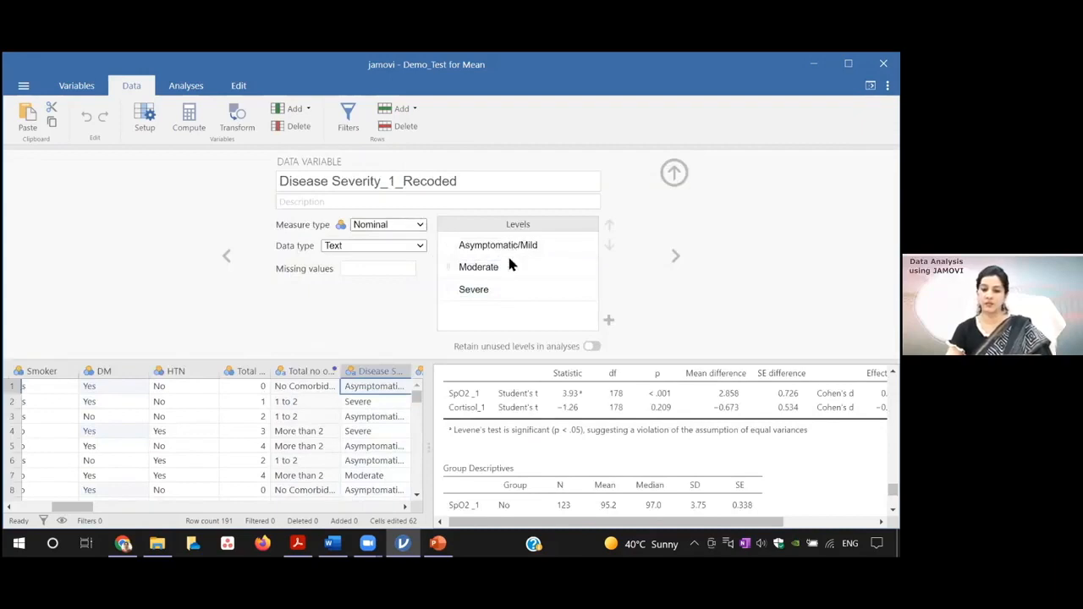
click(506, 291)
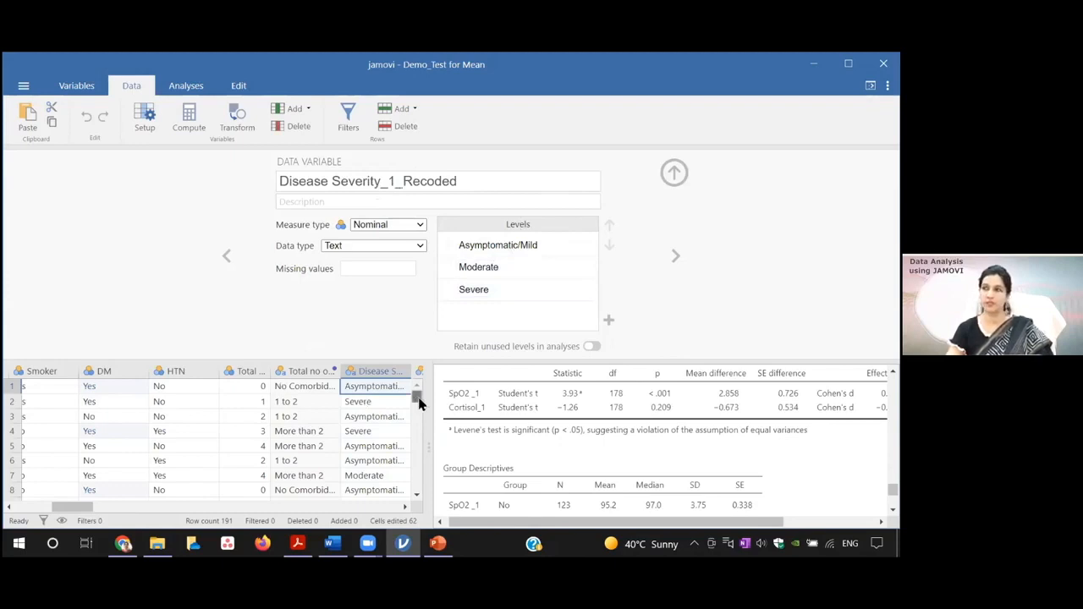
click(674, 174)
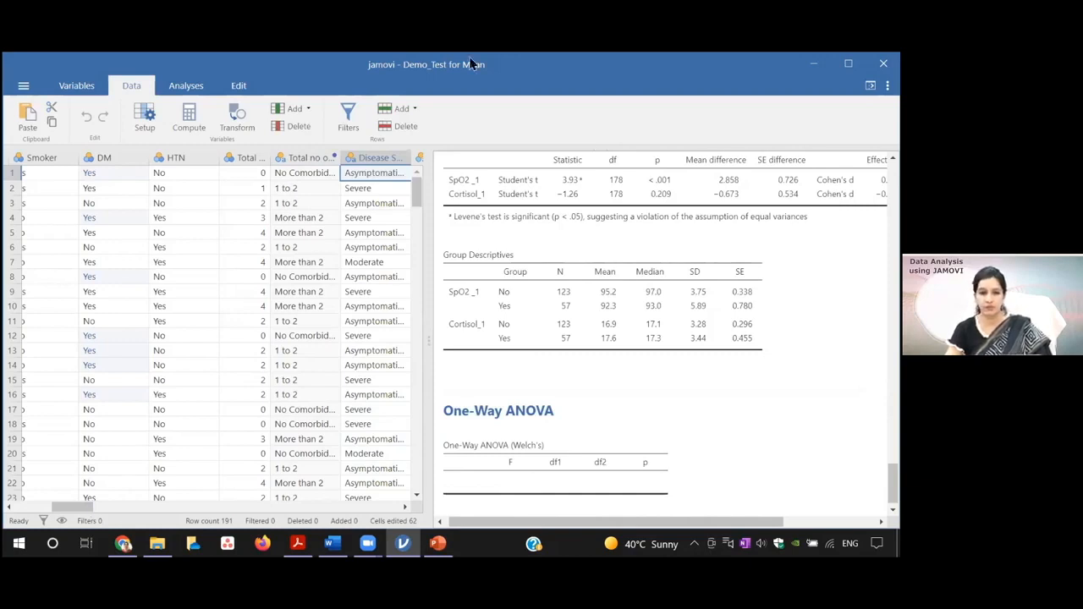
Step: Create a new One-Way ANOVA with Disease Severity_1_Recoded as the grouping variable
click(185, 88)
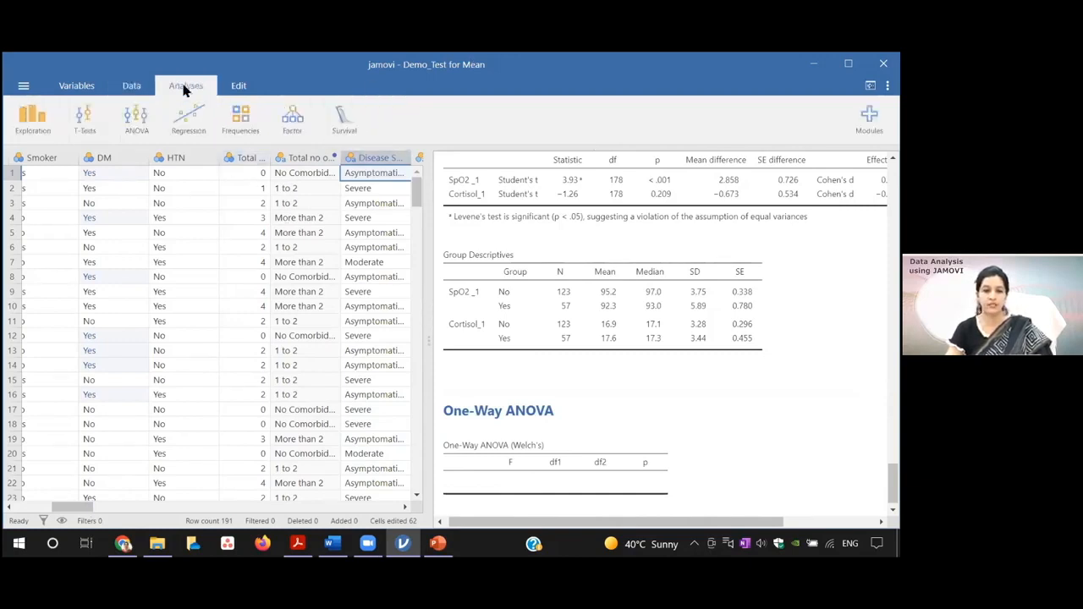
click(139, 125)
click(155, 157)
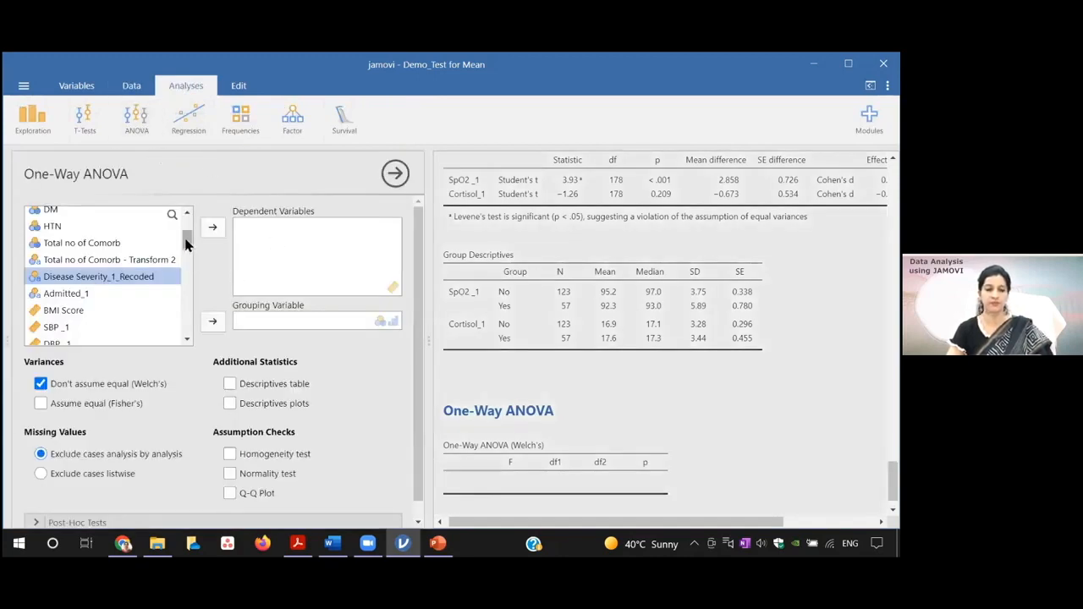
click(212, 321)
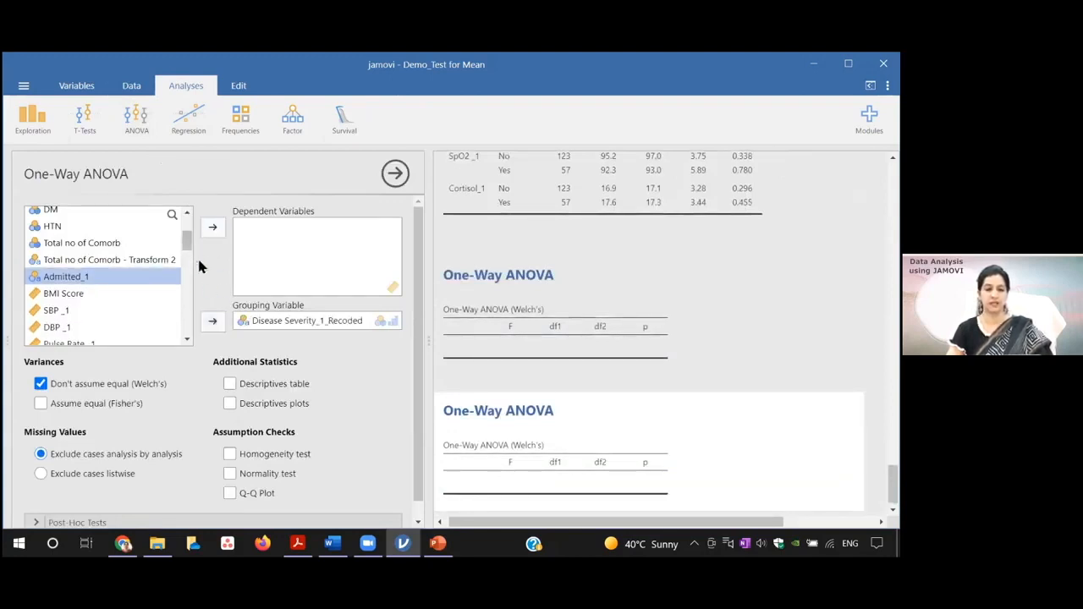
Step: Add SpO2 _1, SBP _1 and BMI Score as dependent variables of the One-Way ANOVA
drag(189, 246, 189, 251)
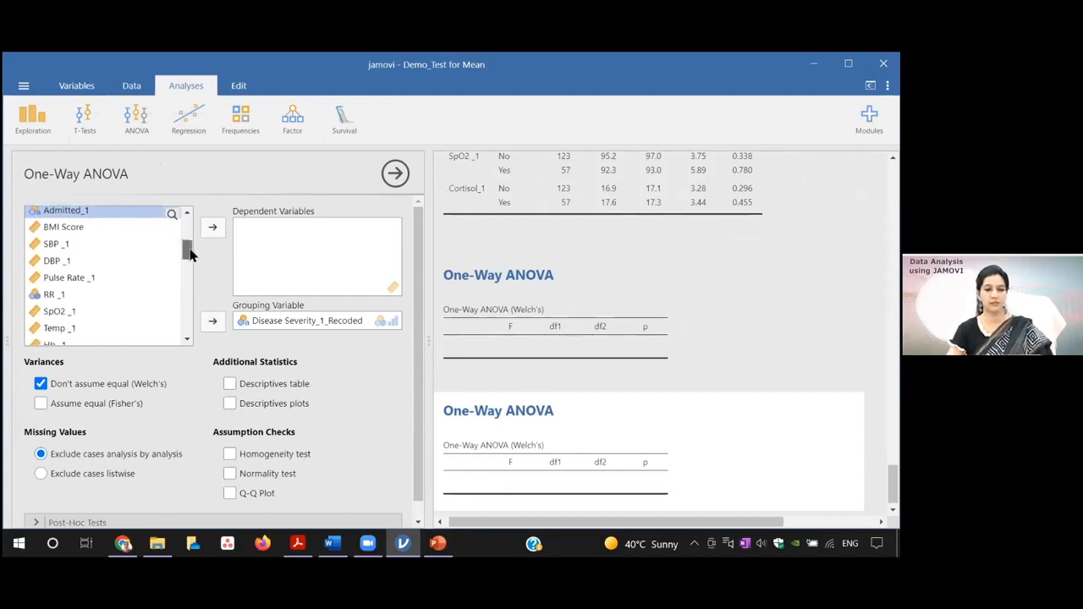
click(68, 310)
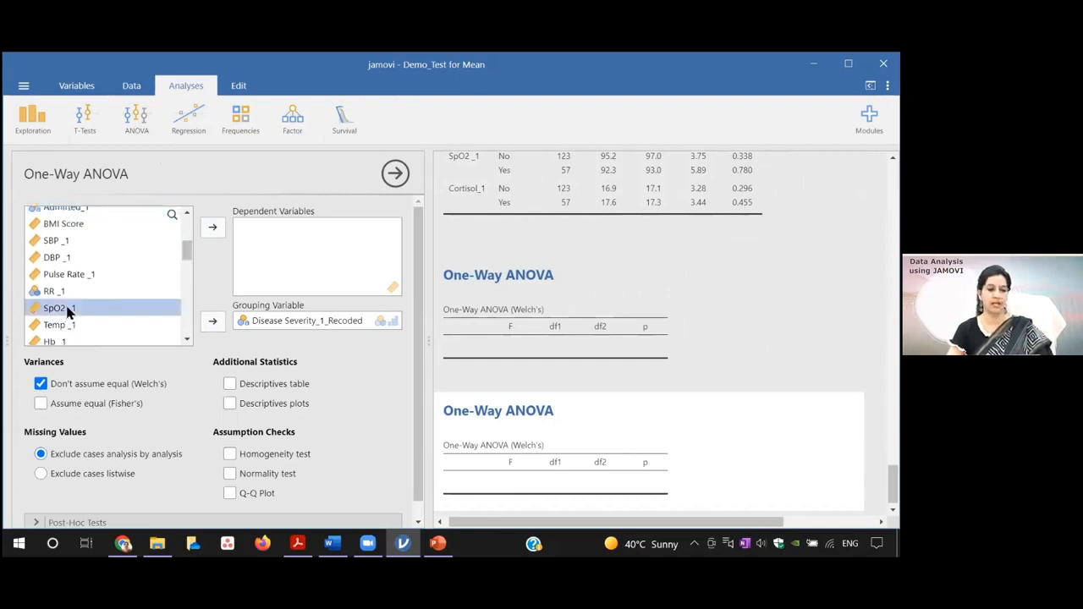
click(214, 231)
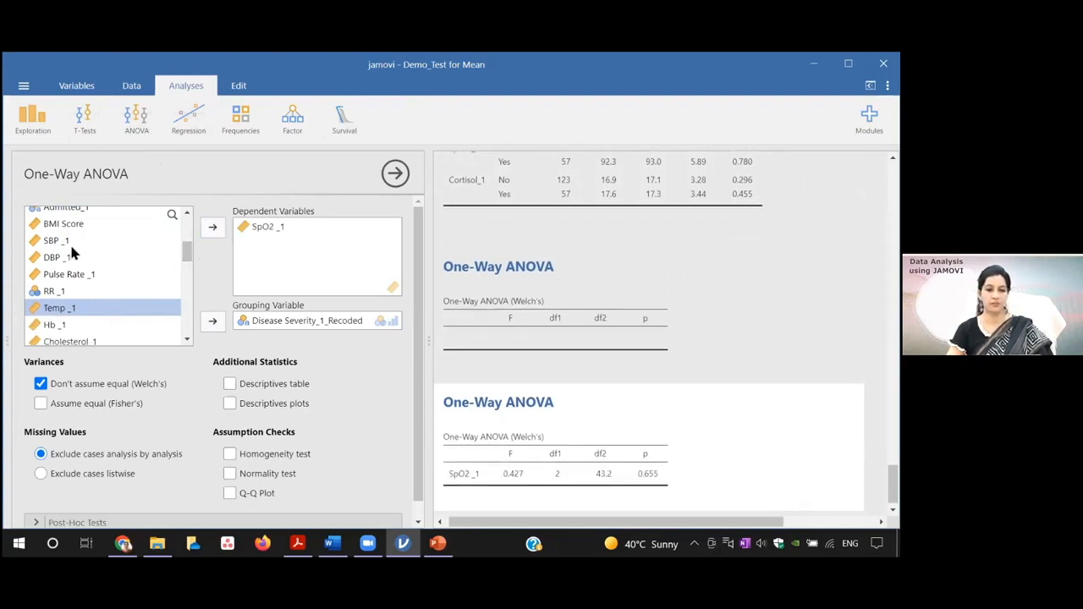
click(64, 242)
click(210, 230)
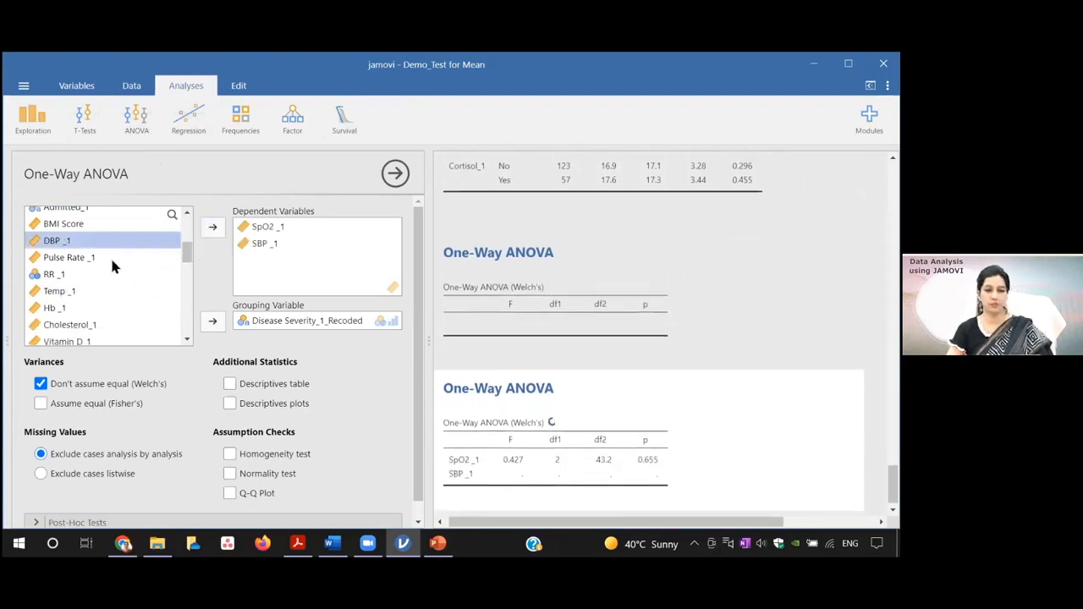
click(75, 225)
click(212, 227)
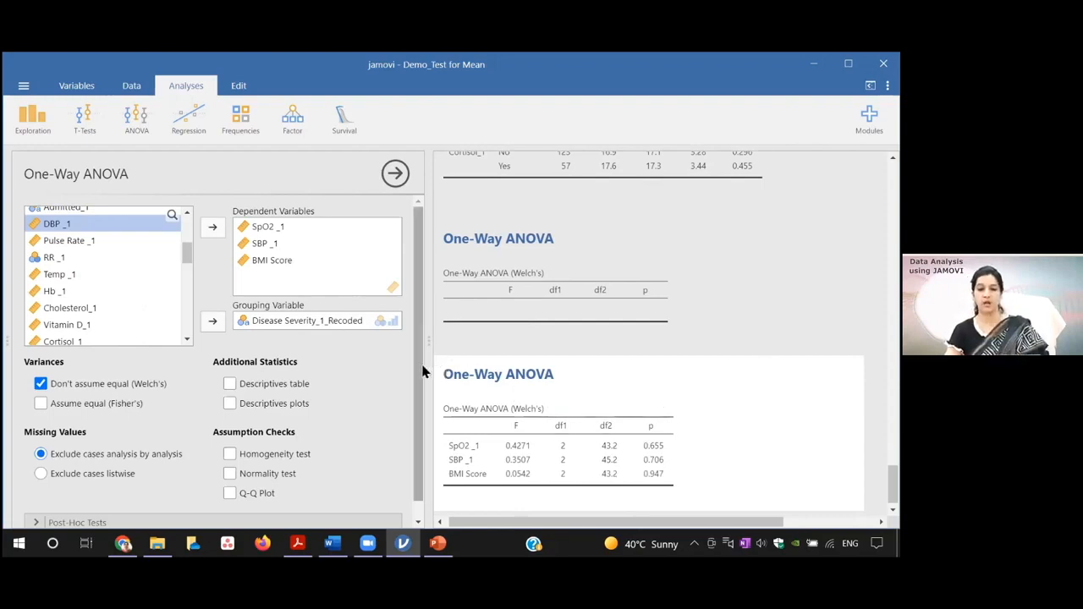
Step: Enable the homogeneity test and the Q-Q plot as assumption checks for the ANOVA
scroll(419, 379, down, 1)
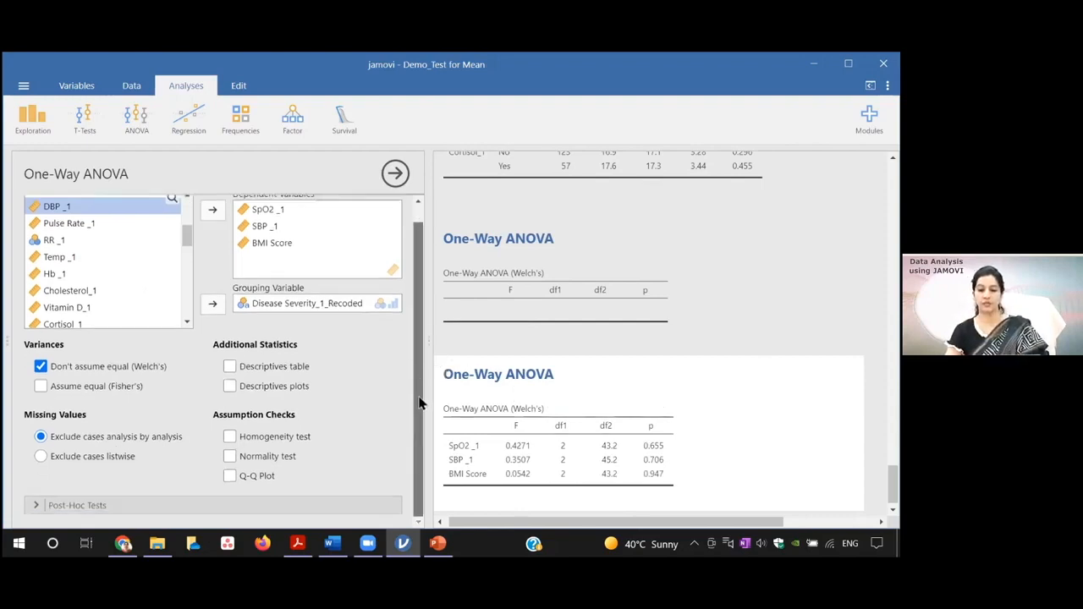
click(230, 438)
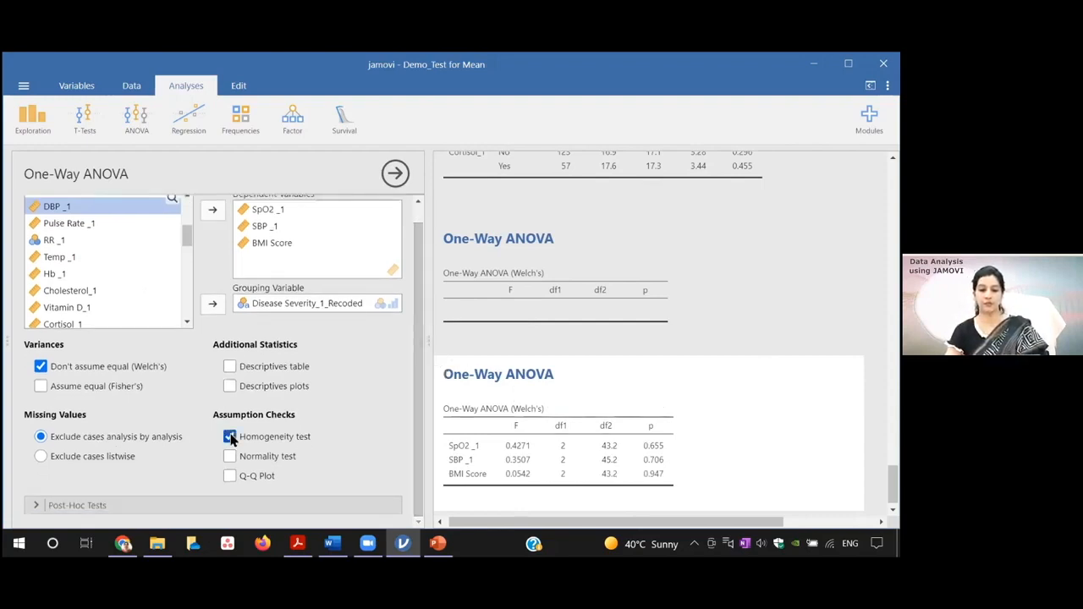
click(229, 475)
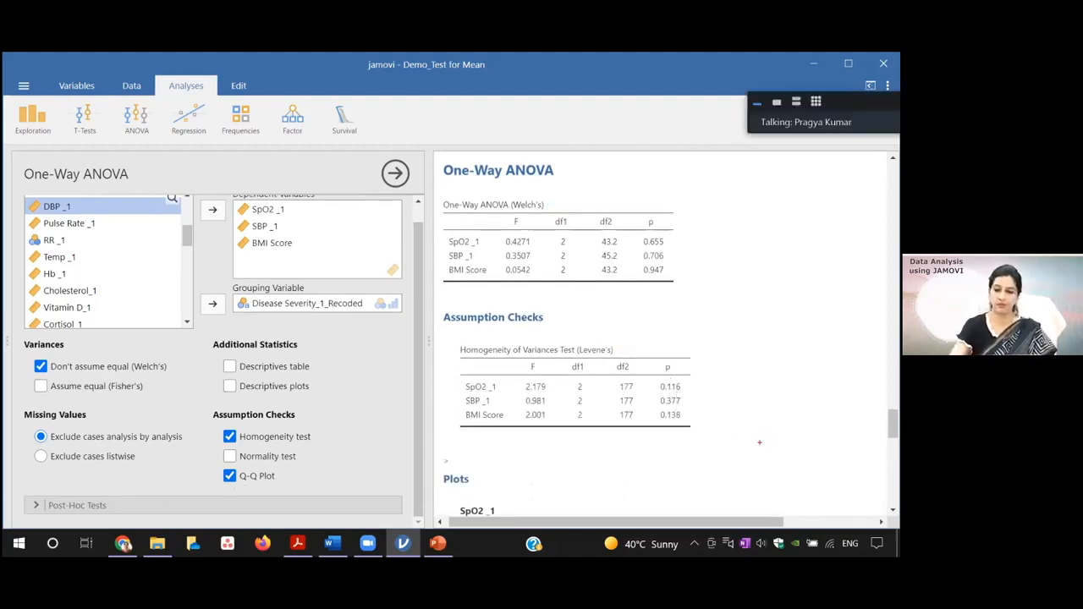
mouse_move(654, 353)
mouse_down()
mouse_move(679, 375)
mouse_move(702, 430)
mouse_up()
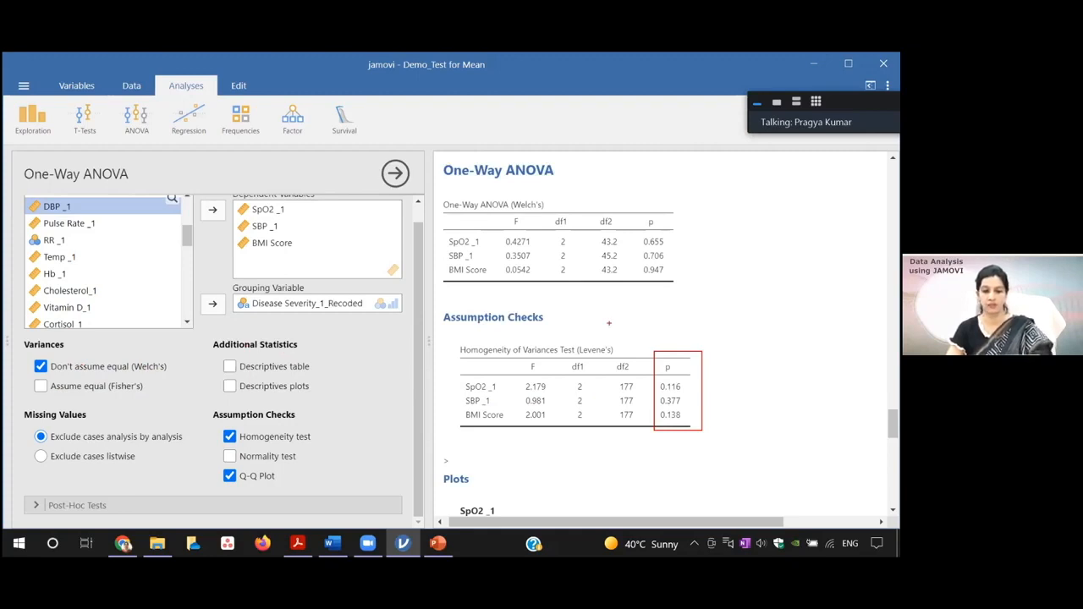
key(Escape)
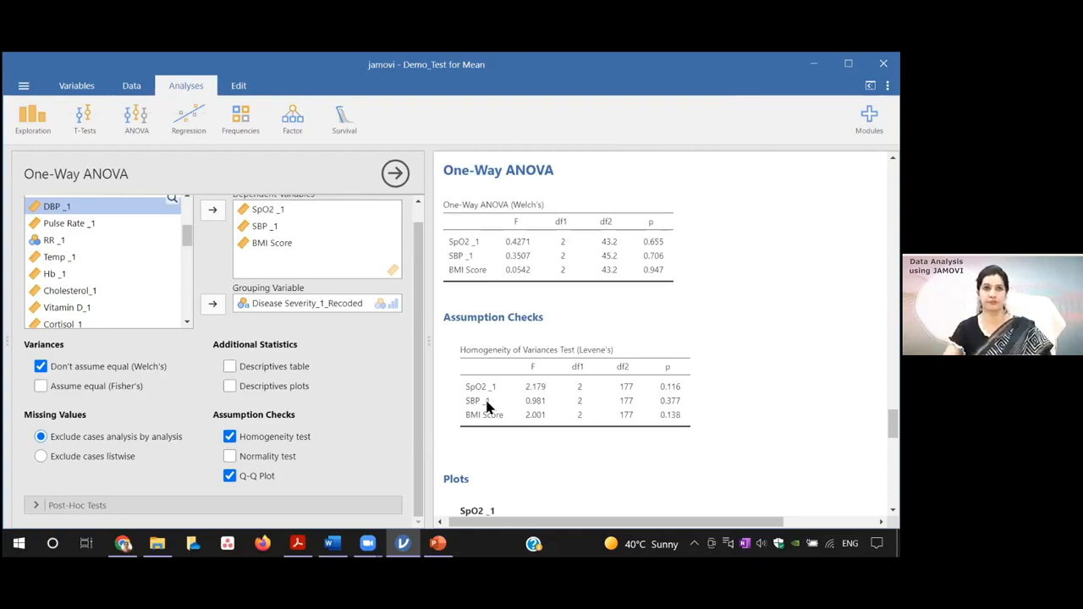
Step: Turn off Welch's test so only Fisher's equal-variance ANOVA is used, and add the descriptives table
click(40, 366)
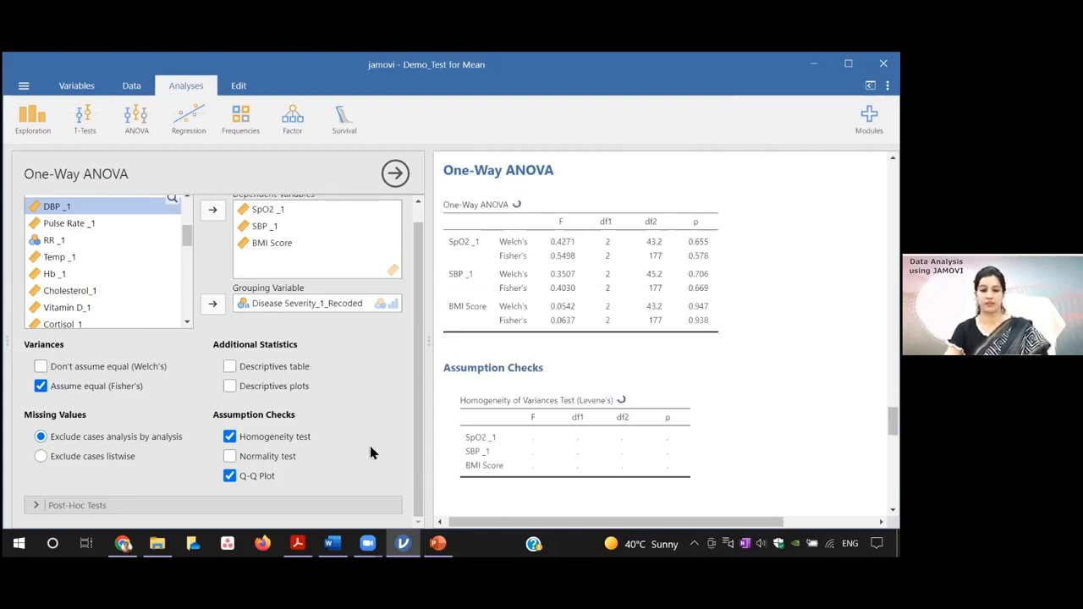
click(229, 367)
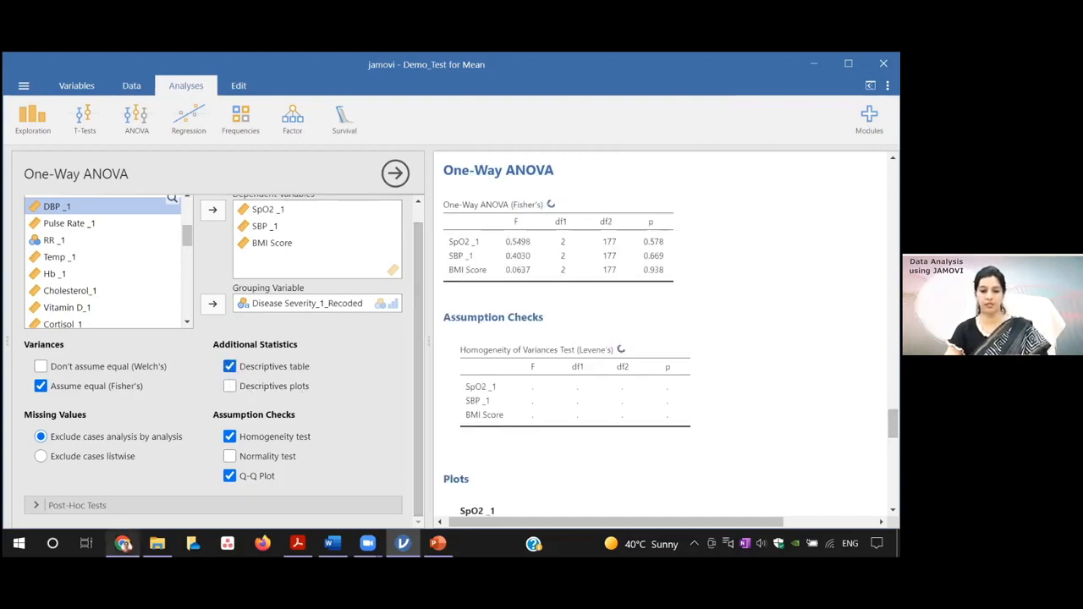
Step: Expand the post-hoc test options and review the Levene's test table and the Q-Q plots of the three dependent variables
click(95, 508)
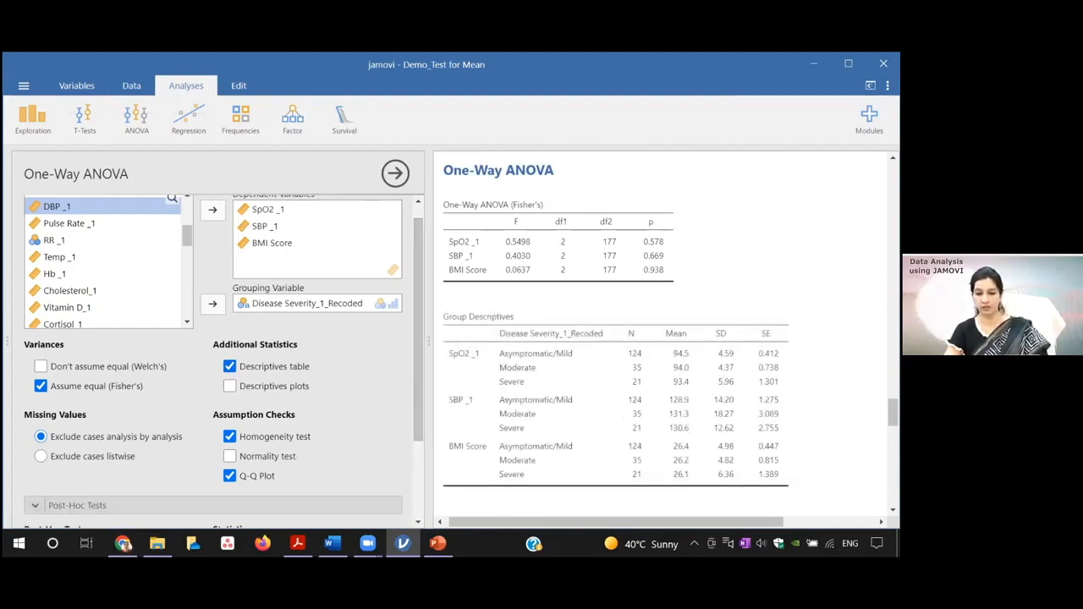
drag(892, 413, 893, 436)
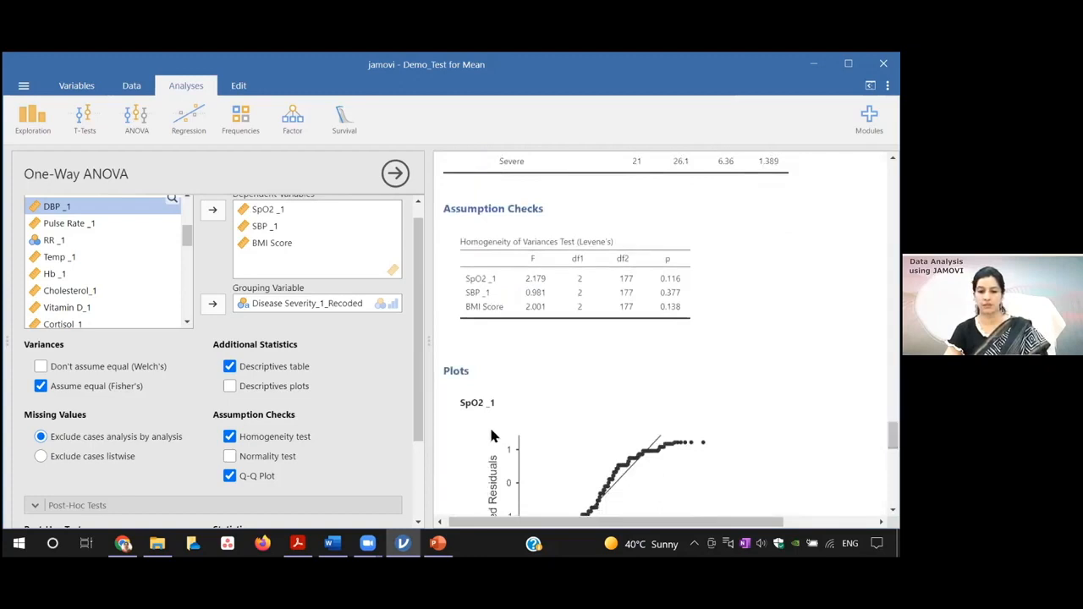
drag(893, 436, 893, 469)
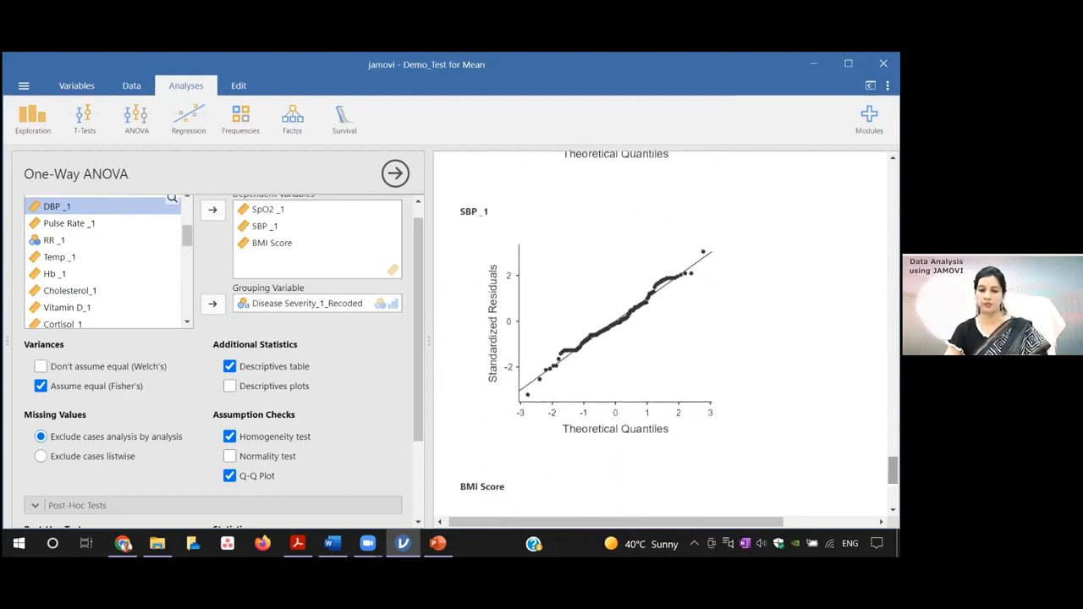
scroll(674, 351, down, 3)
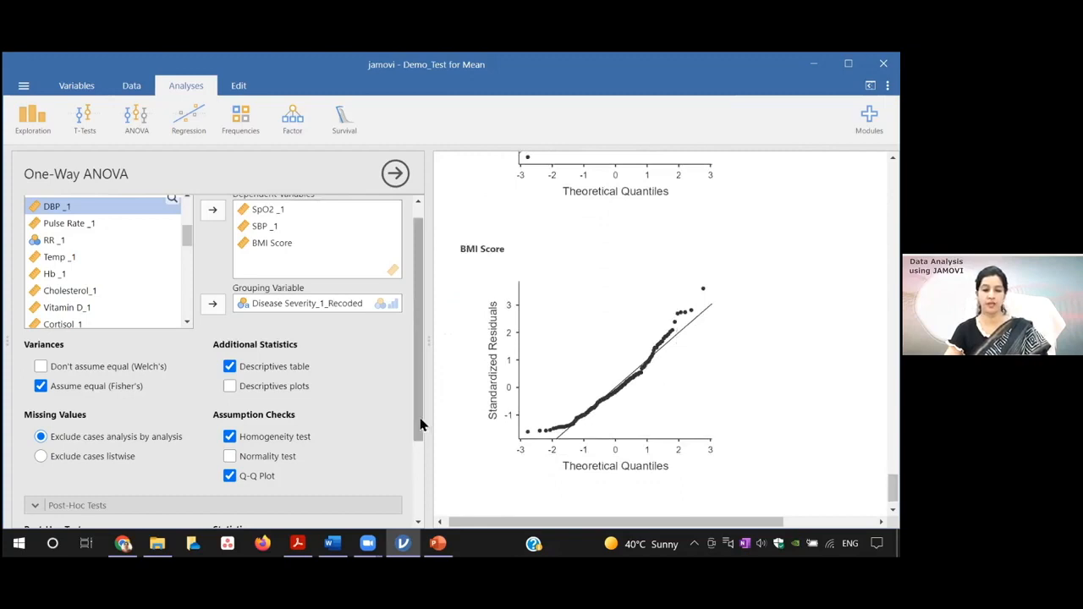
Step: Select the Tukey post-hoc test for equal variances and flag significant comparisons in its statistics
drag(421, 425, 423, 512)
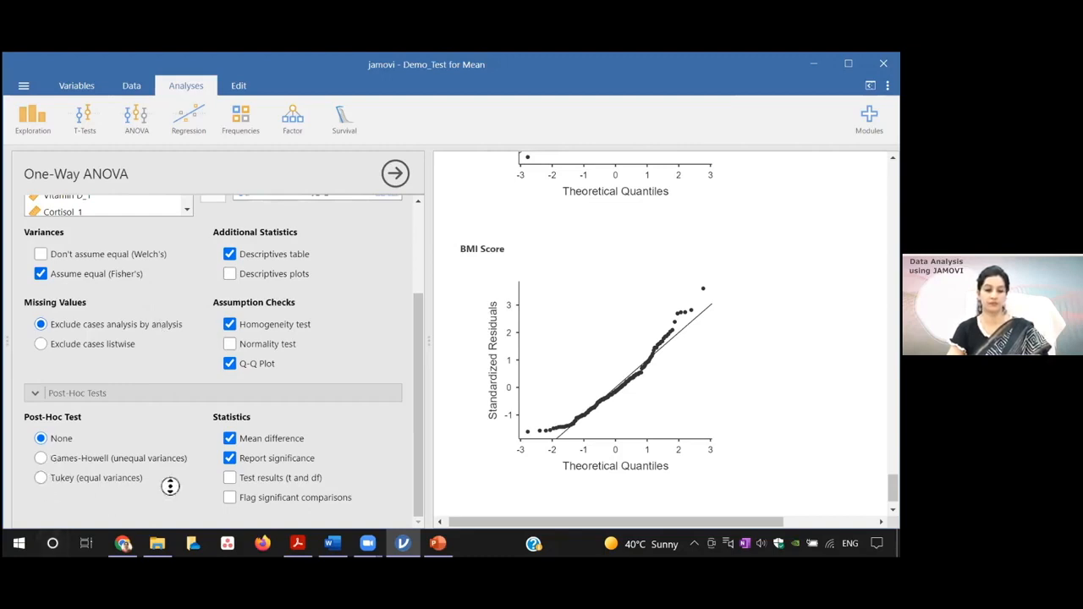
scroll(169, 484, up, 3)
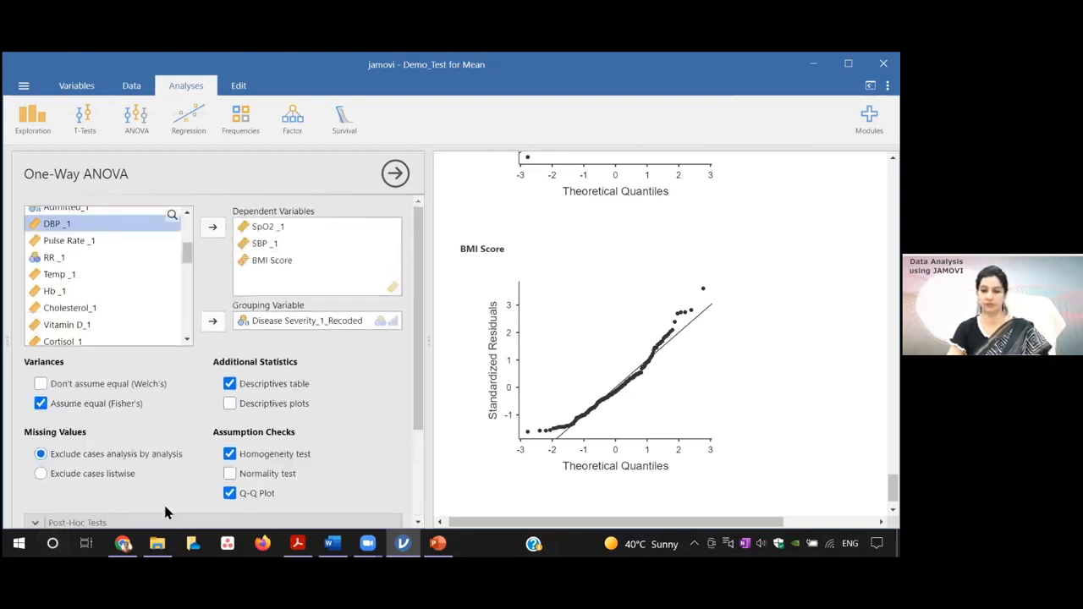
drag(416, 412, 417, 486)
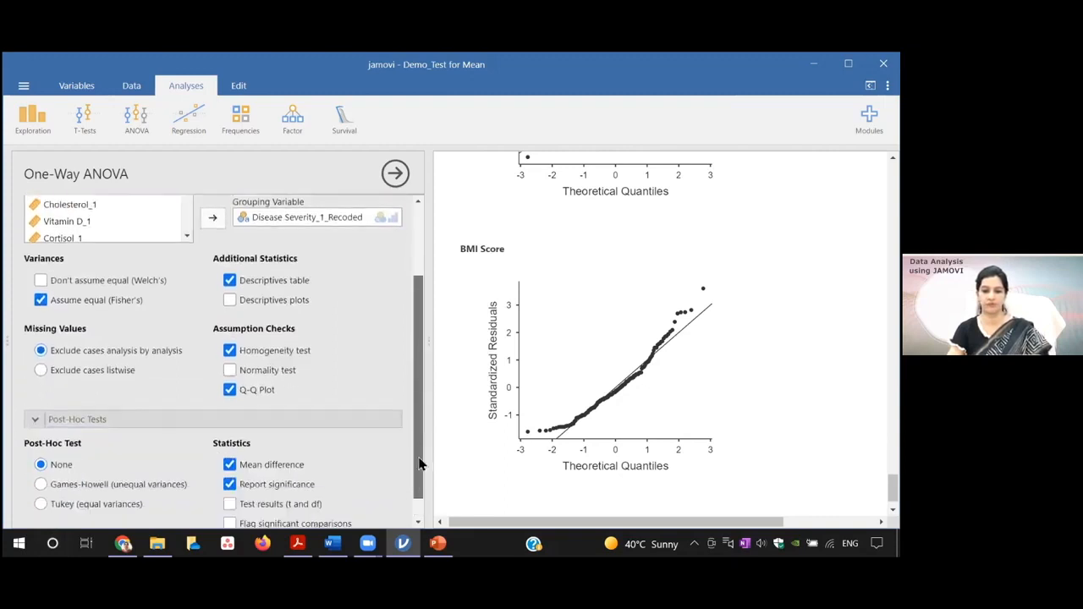
click(41, 502)
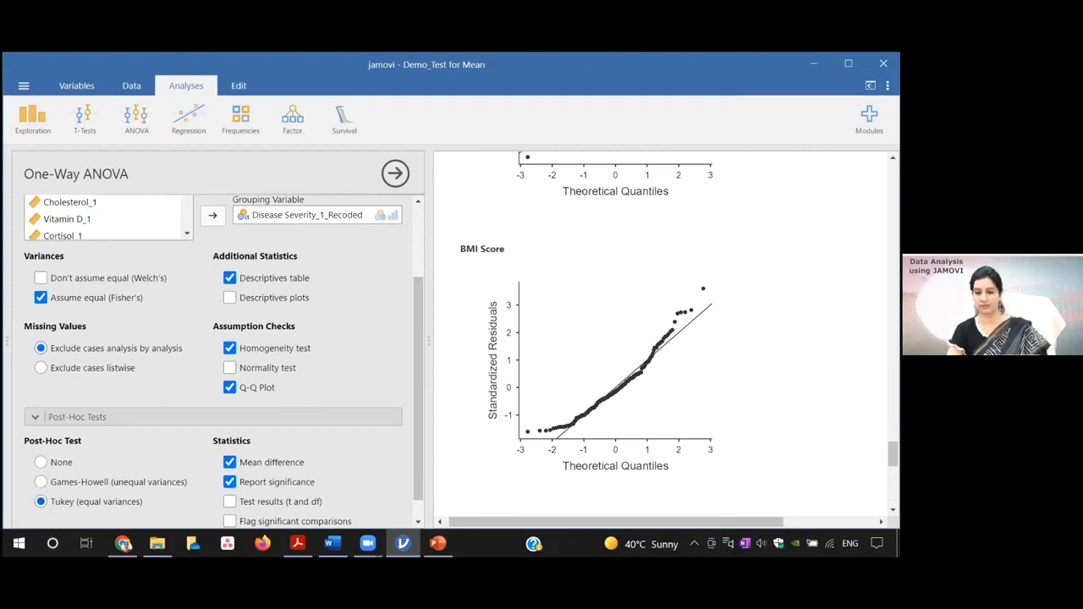
drag(893, 454, 893, 462)
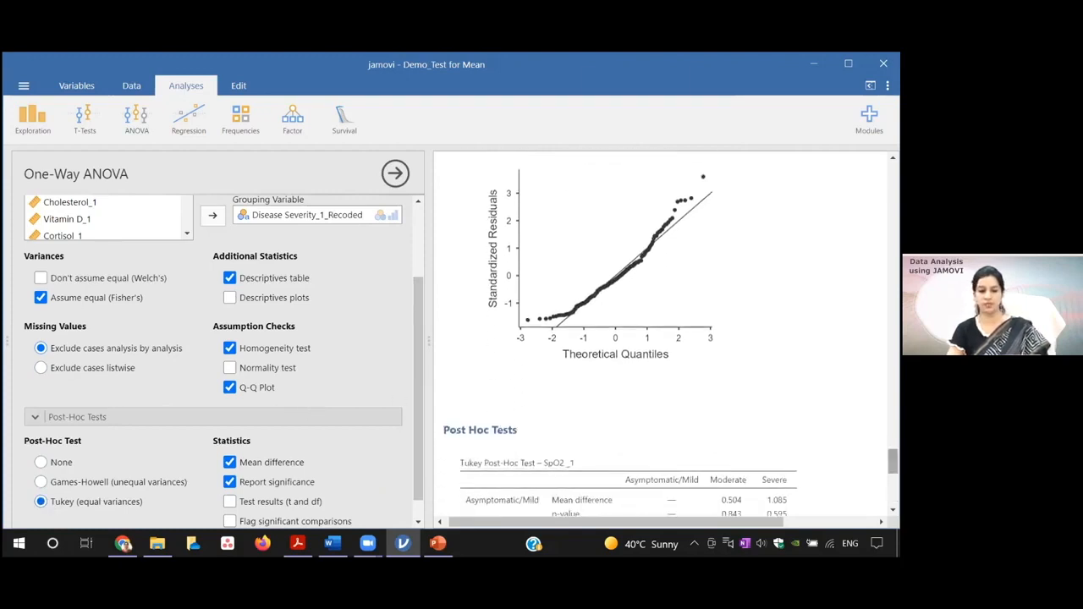
drag(418, 415, 415, 445)
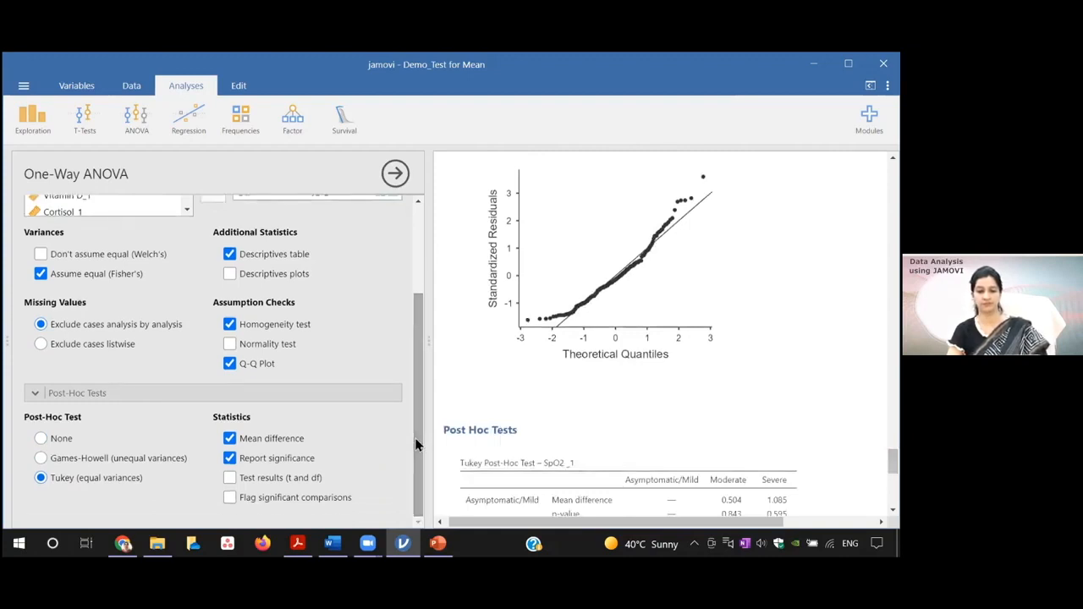
click(230, 497)
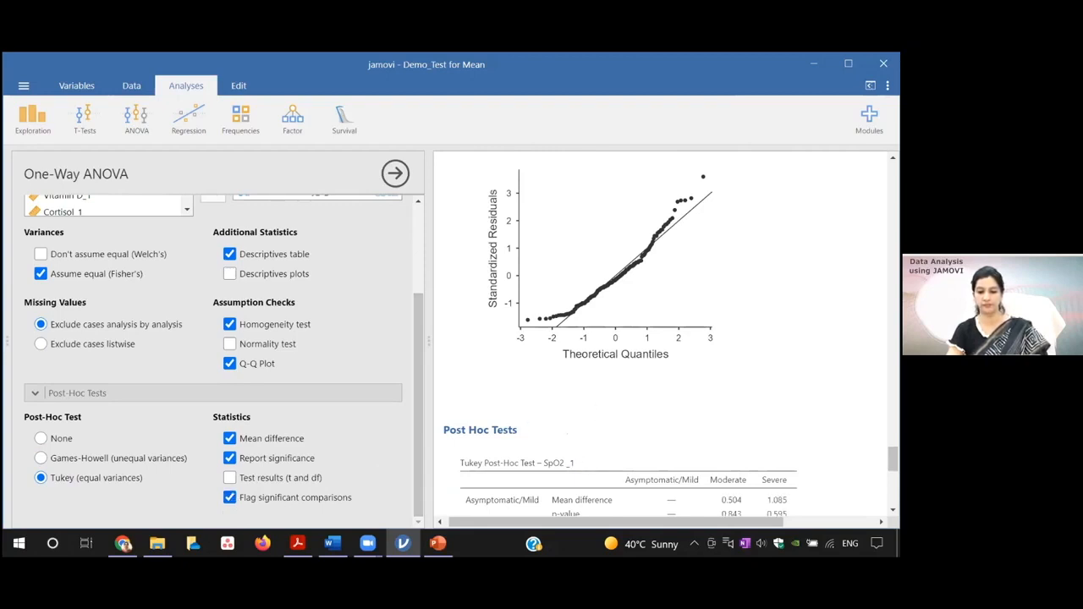
Step: Review the Levene's test, the group descriptives and the Fisher's ANOVA results for SpO2 _1, SBP _1 and BMI Score
scroll(667, 339, up, 10)
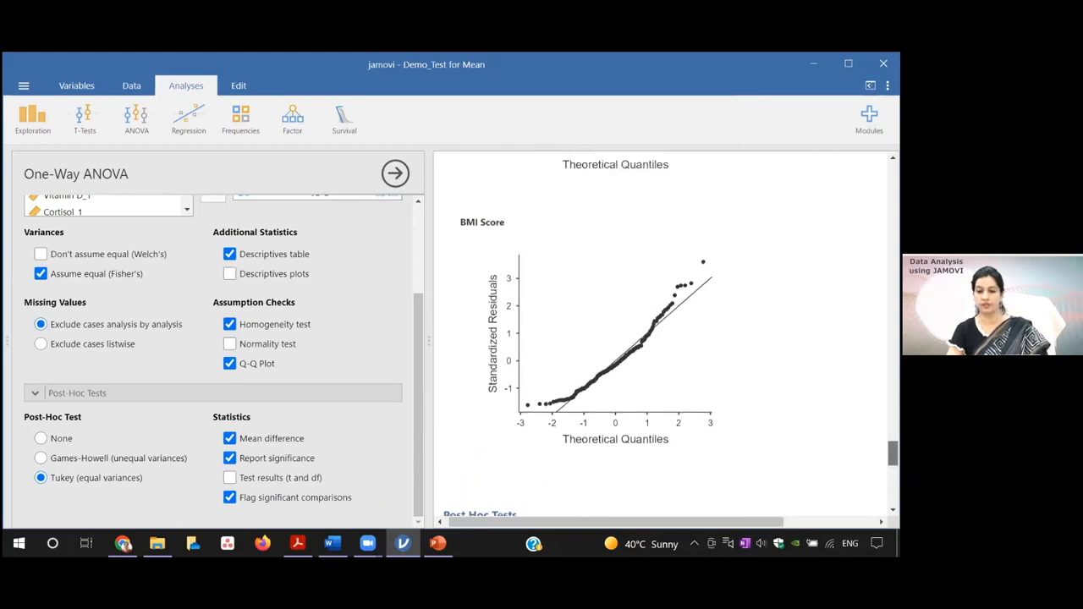
scroll(666, 339, up, 10)
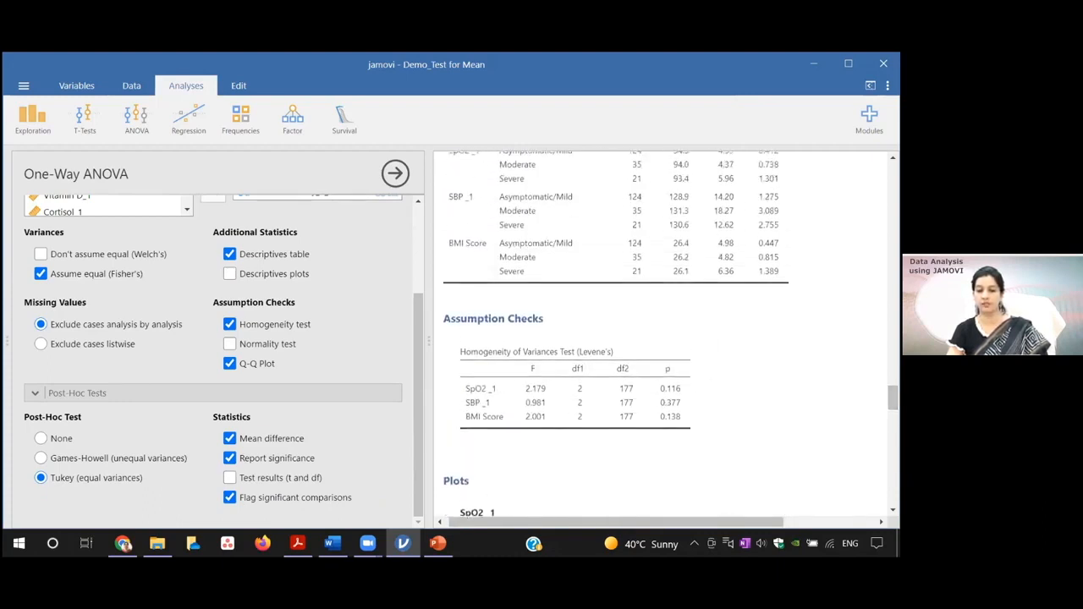
scroll(666, 339, up, 3)
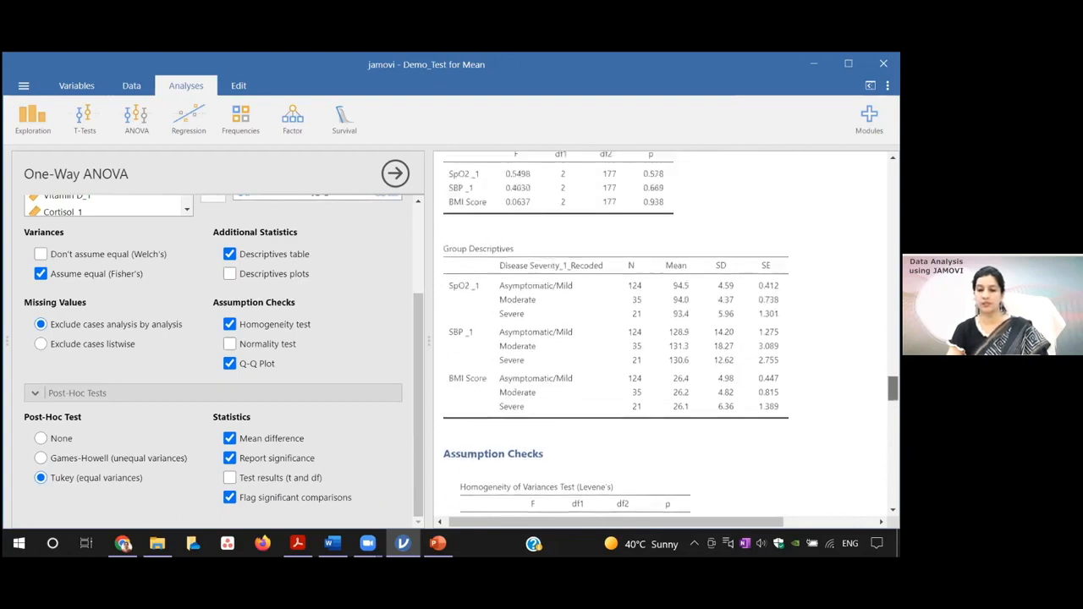
scroll(666, 338, up, 1)
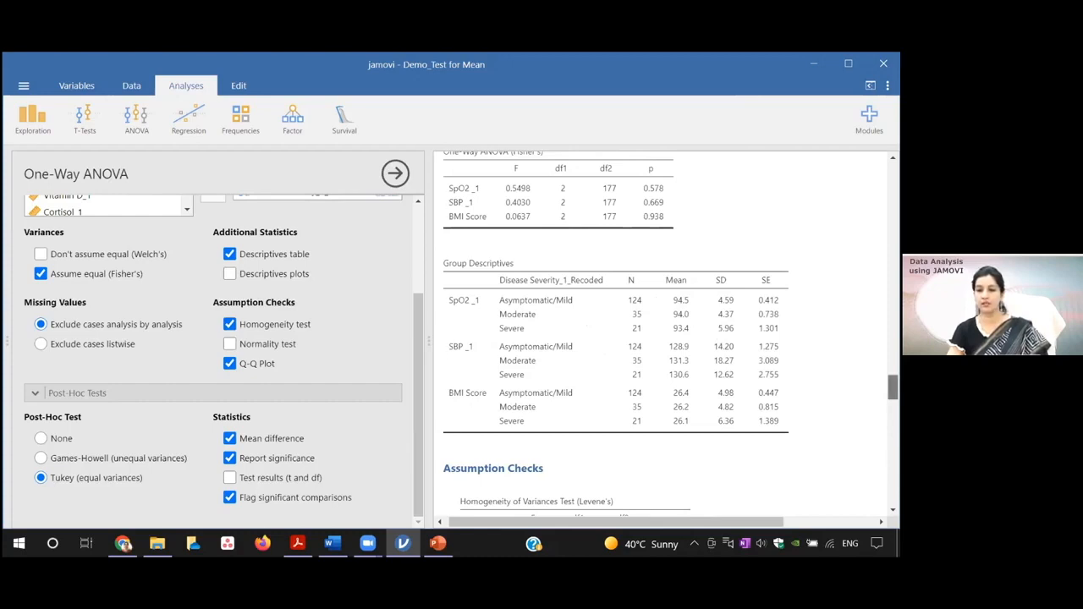
scroll(669, 339, up, 1)
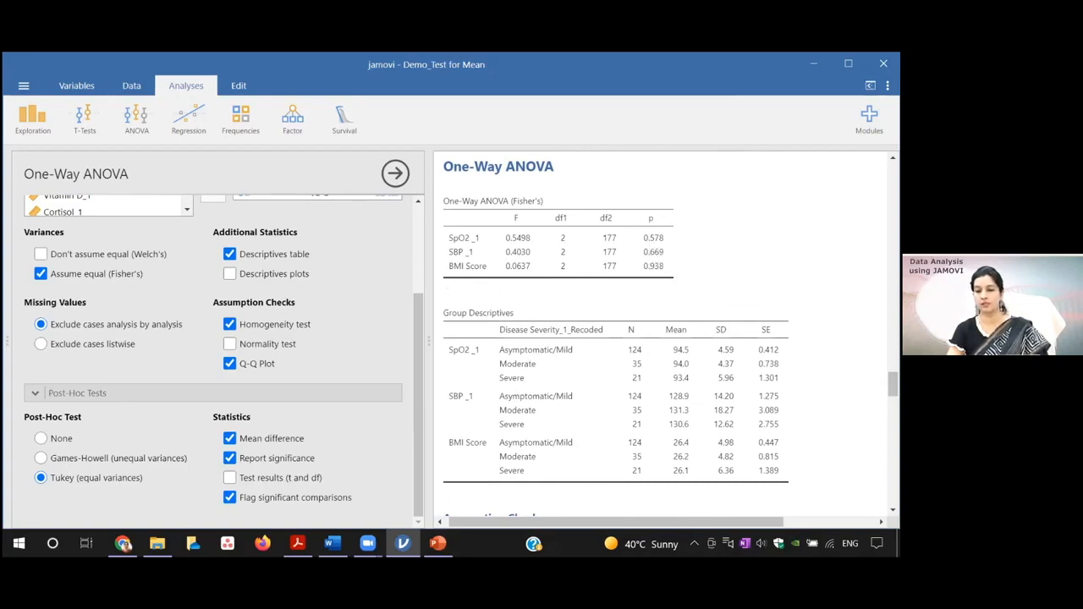
Step: Examine the mean differences and p-values in the Tukey post-hoc tables of all three dependent variables, and return to the group descriptives
scroll(666, 330, down, 5)
scroll(666, 330, down, 10)
scroll(666, 330, down, 3)
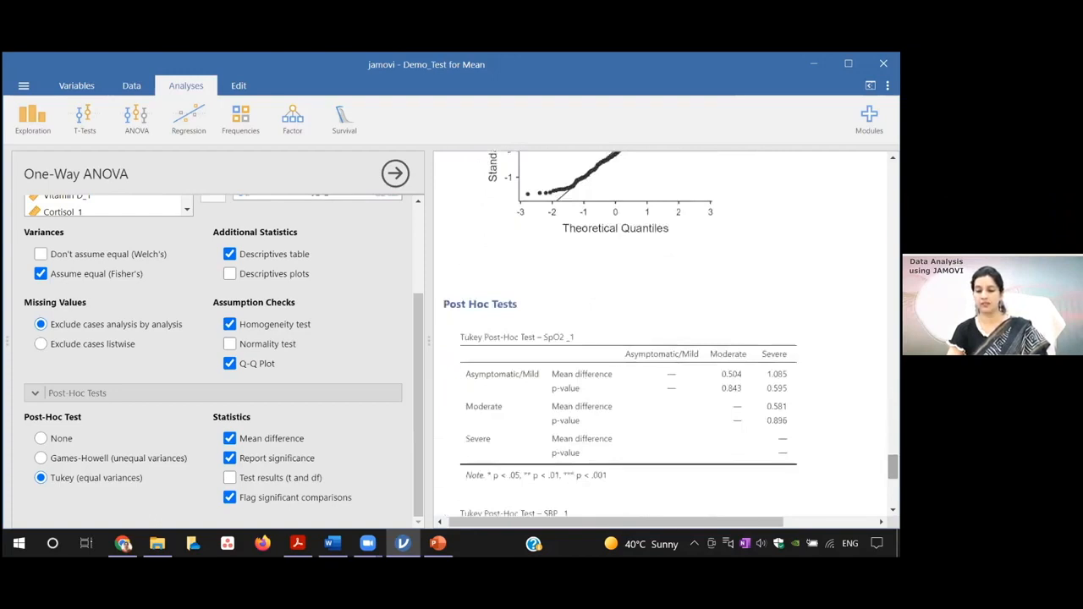
scroll(666, 330, down, 3)
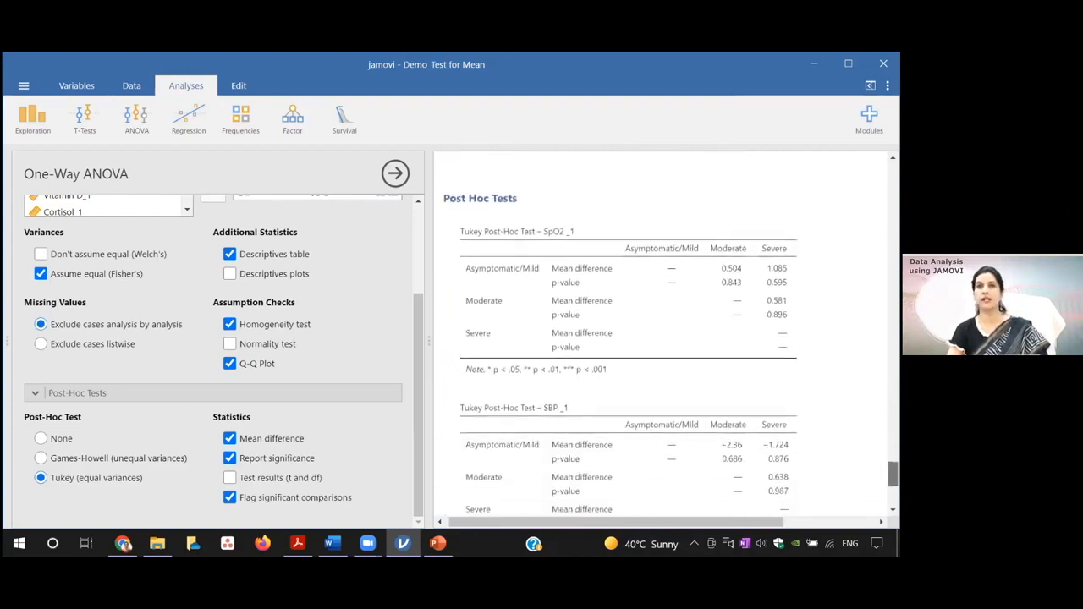
scroll(666, 335, up, 1)
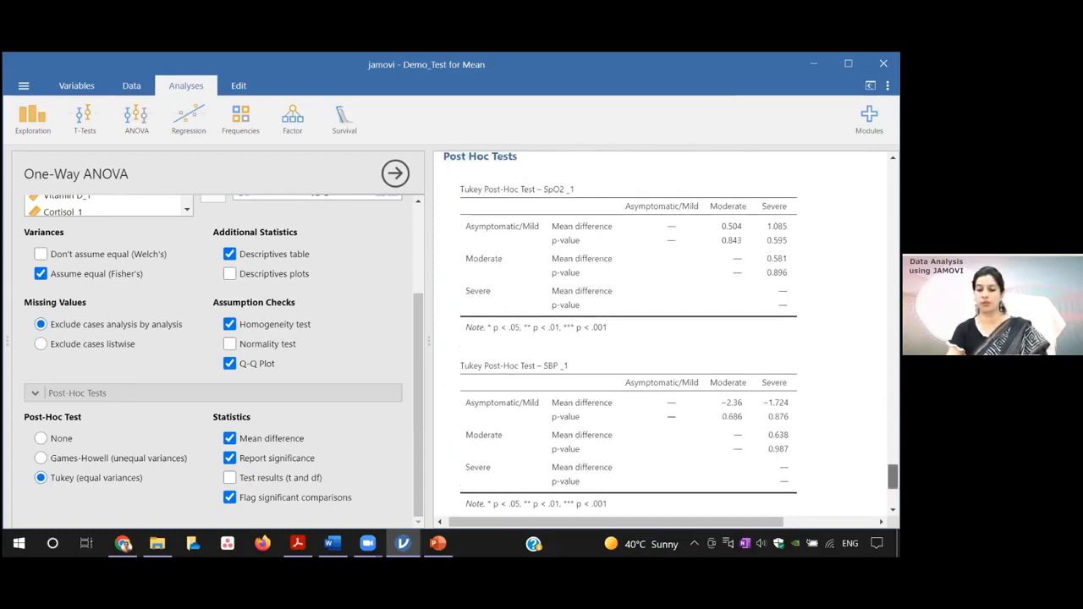
scroll(669, 338, down, 1)
scroll(668, 339, down, 1)
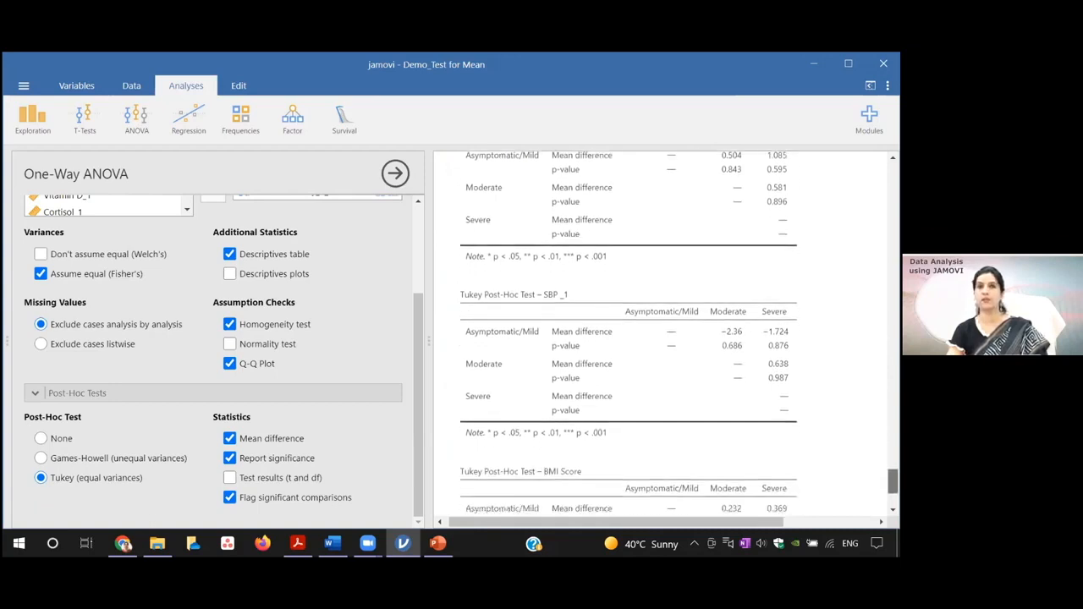
scroll(669, 338, down, 3)
scroll(668, 339, down, 2)
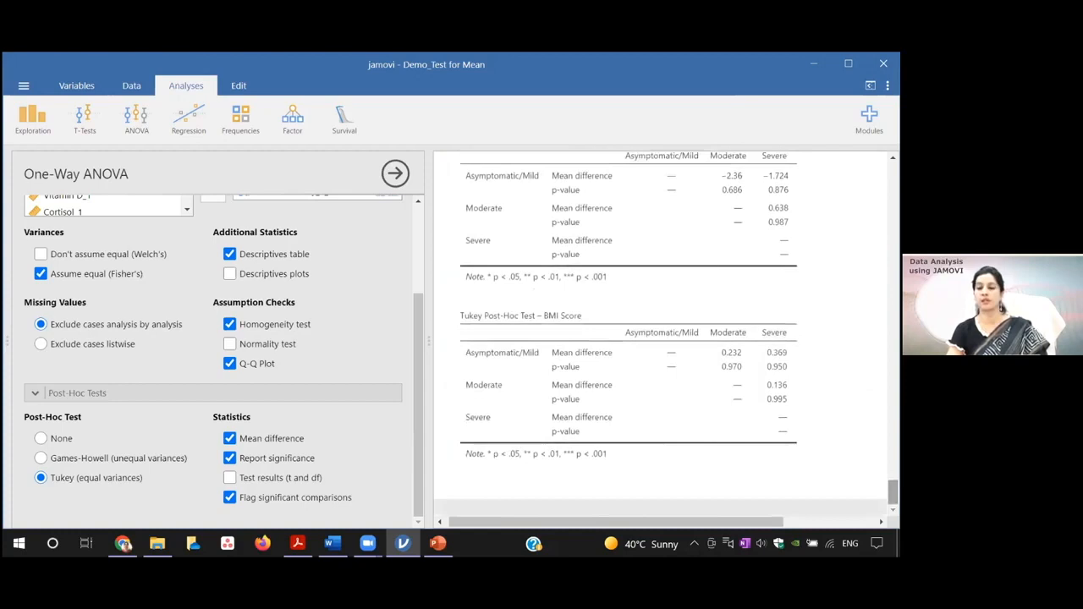
scroll(666, 339, up, 10)
scroll(666, 339, up, 12)
scroll(666, 339, up, 14)
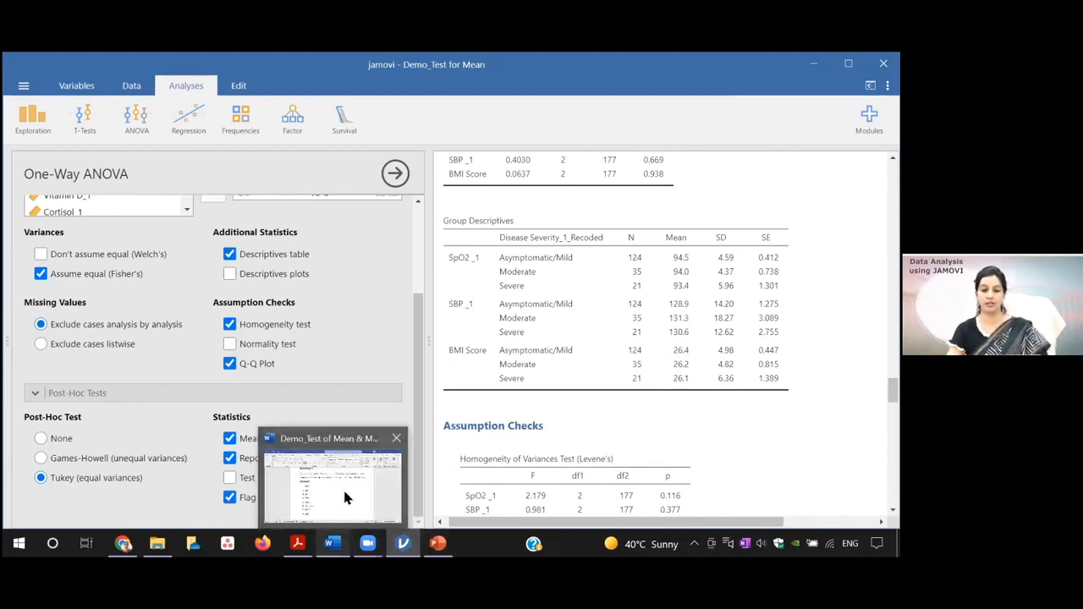
Step: Switch to the Word document and clear the F-value, df and p numbers from the ANOVA results line below the IV levels table
click(334, 486)
drag(894, 408, 894, 441)
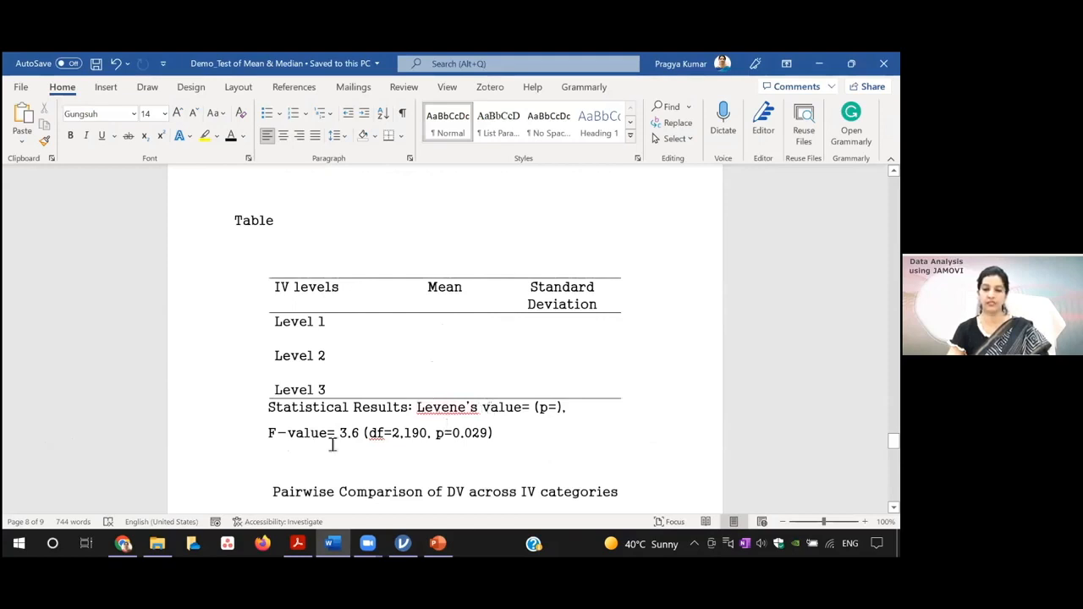
drag(398, 434, 417, 439)
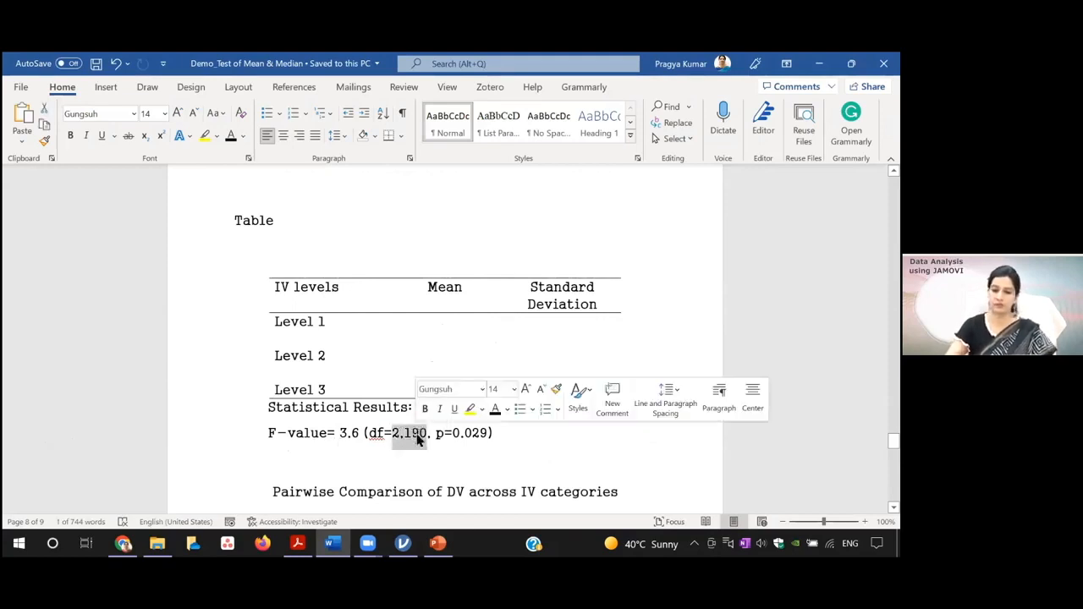
key(BackSpace)
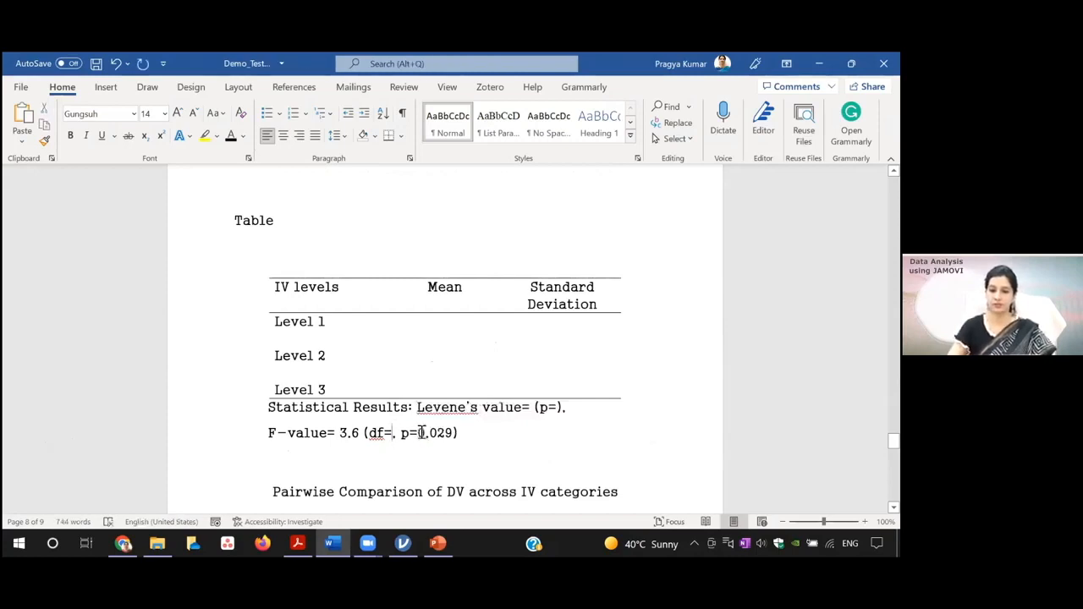
drag(421, 432, 445, 433)
key(BackSpace)
drag(344, 433, 359, 435)
key(BackSpace)
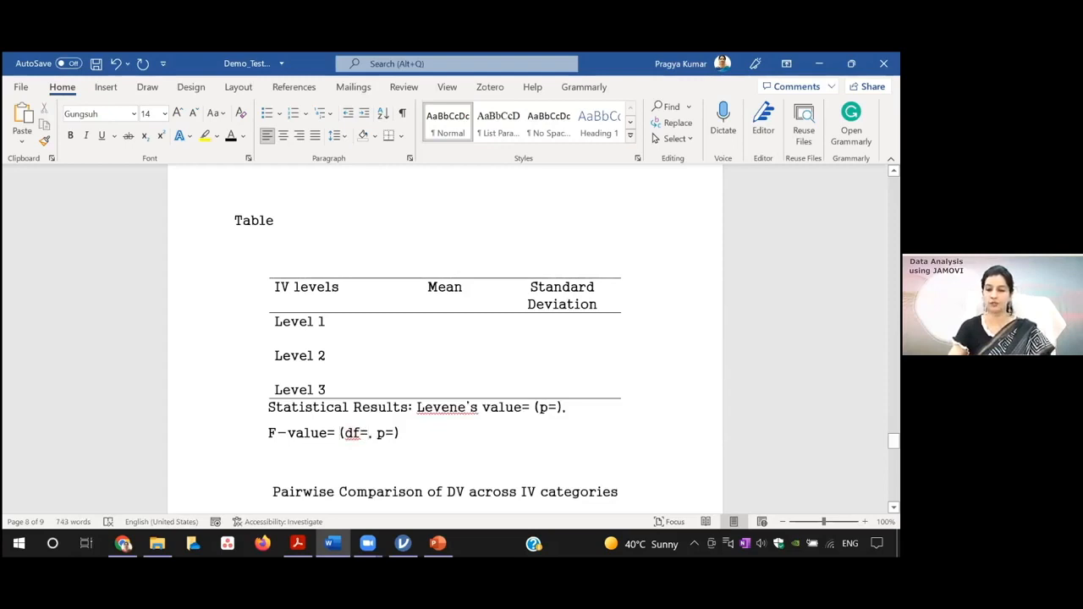
Step: Read through the pairwise comparison table template and the one-way ANOVA interpretation text, and return to the IV levels table
scroll(445, 338, down, 5)
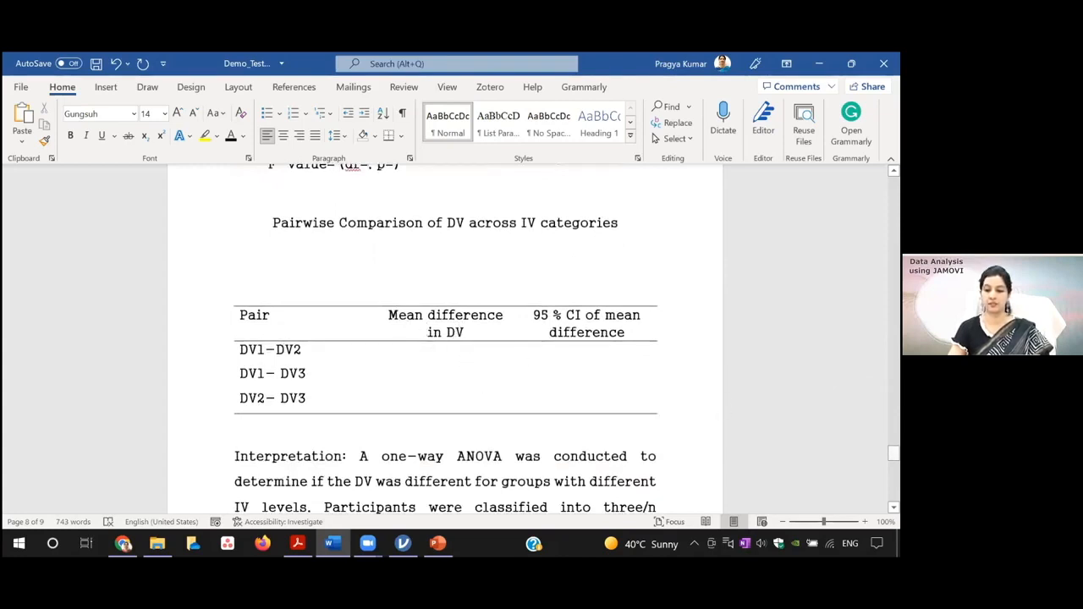
drag(893, 454, 894, 462)
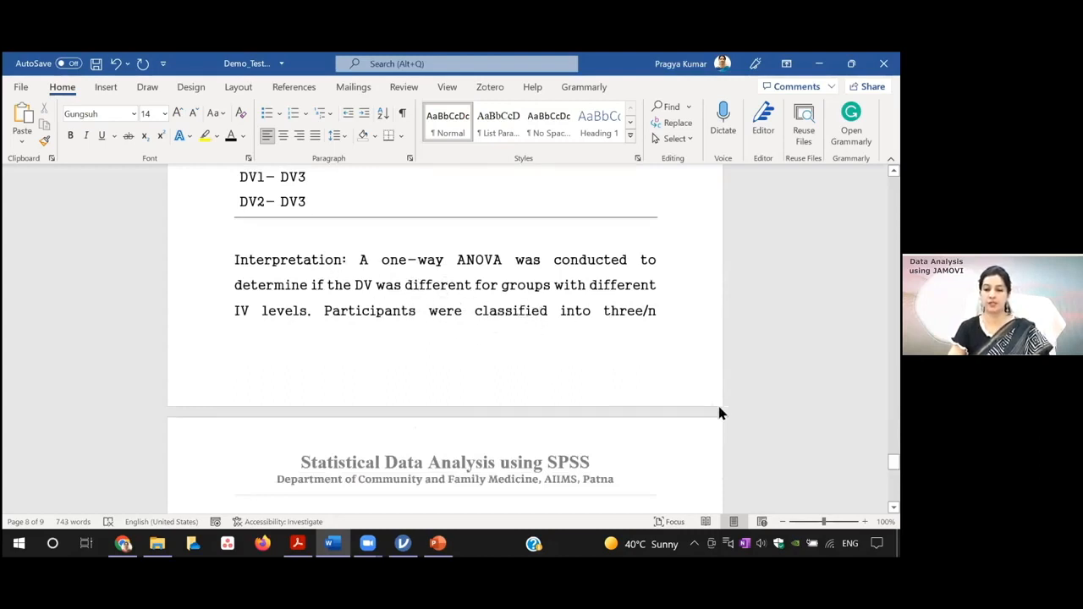
scroll(584, 283, down, 3)
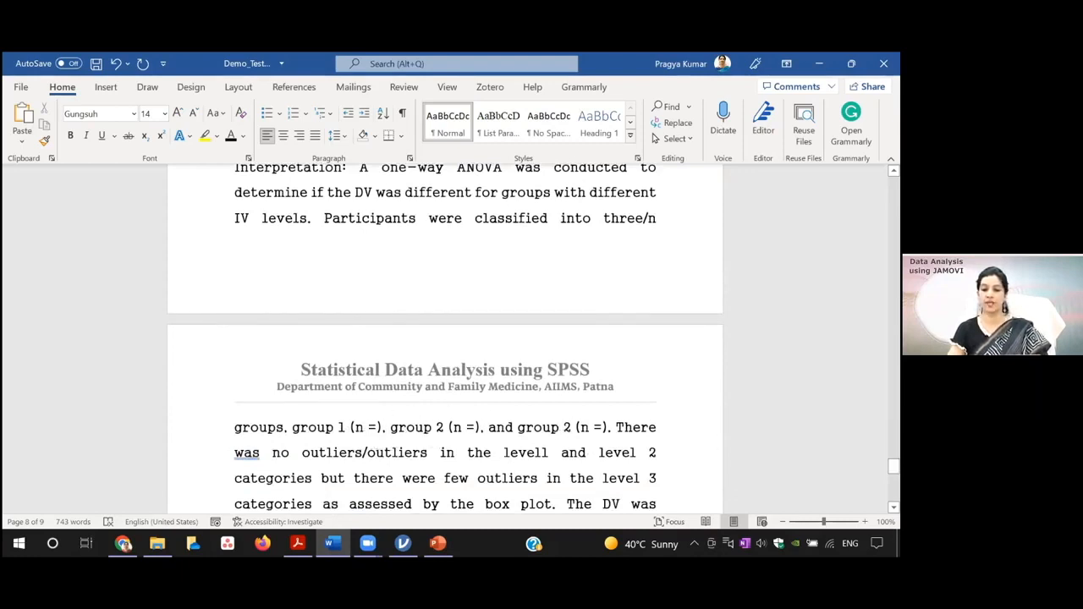
scroll(517, 360, down, 2)
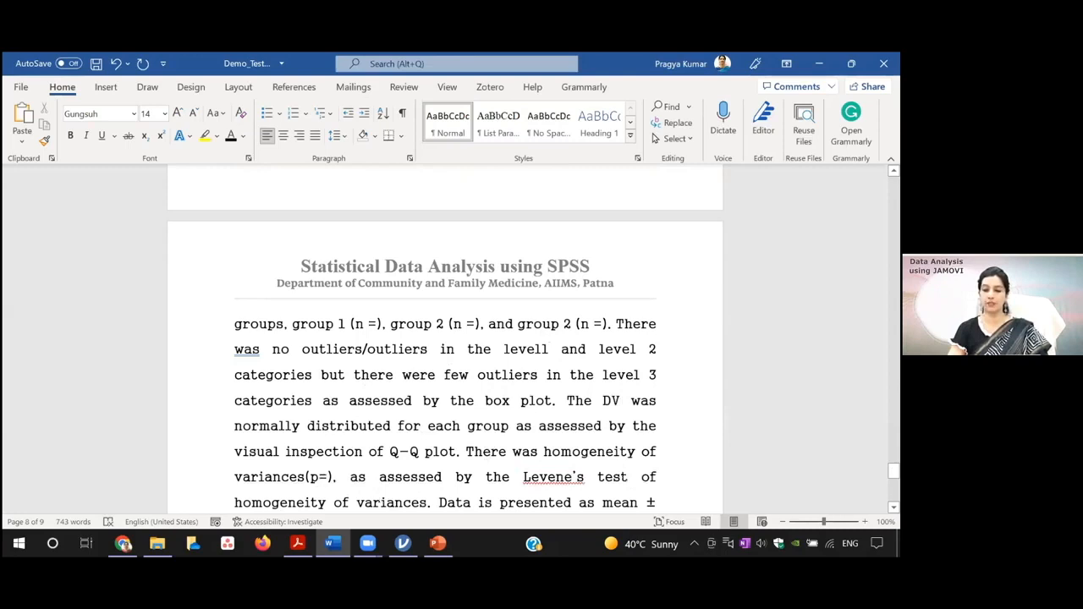
scroll(660, 327, down, 3)
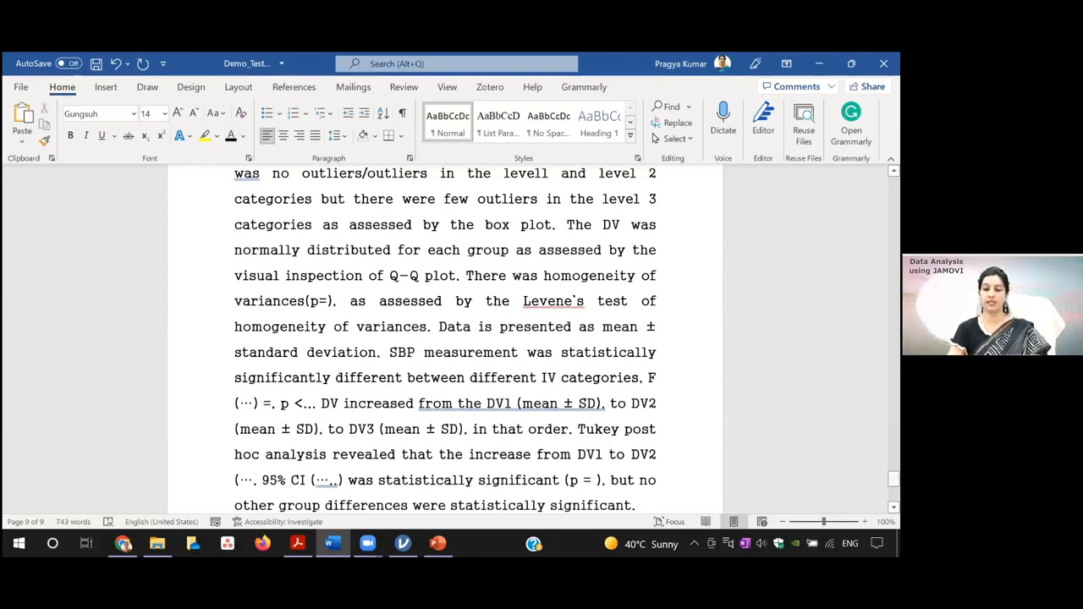
scroll(893, 479, down, 3)
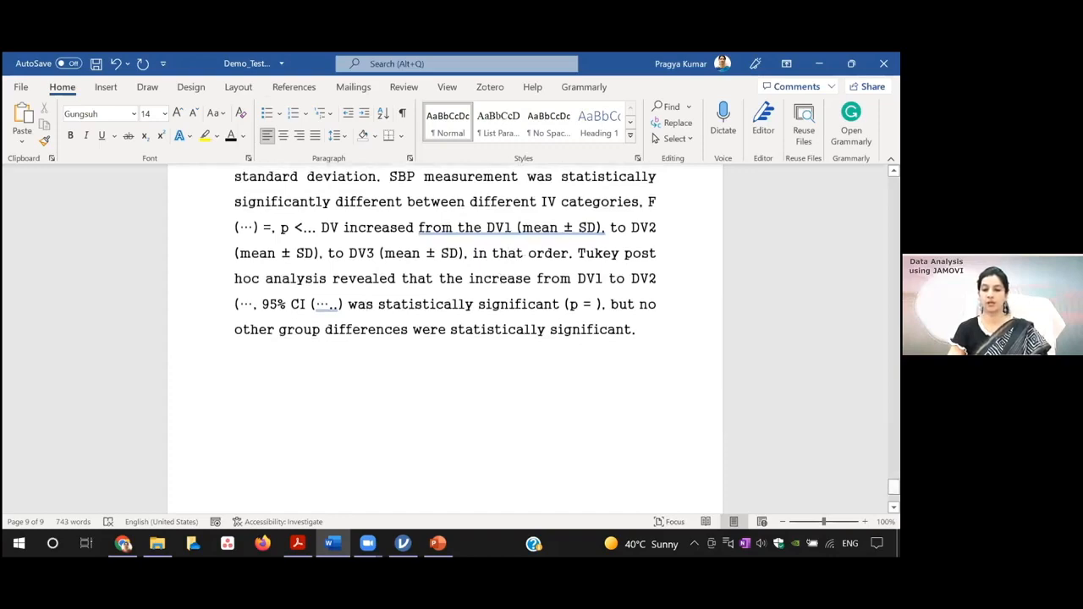
drag(892, 487, 893, 432)
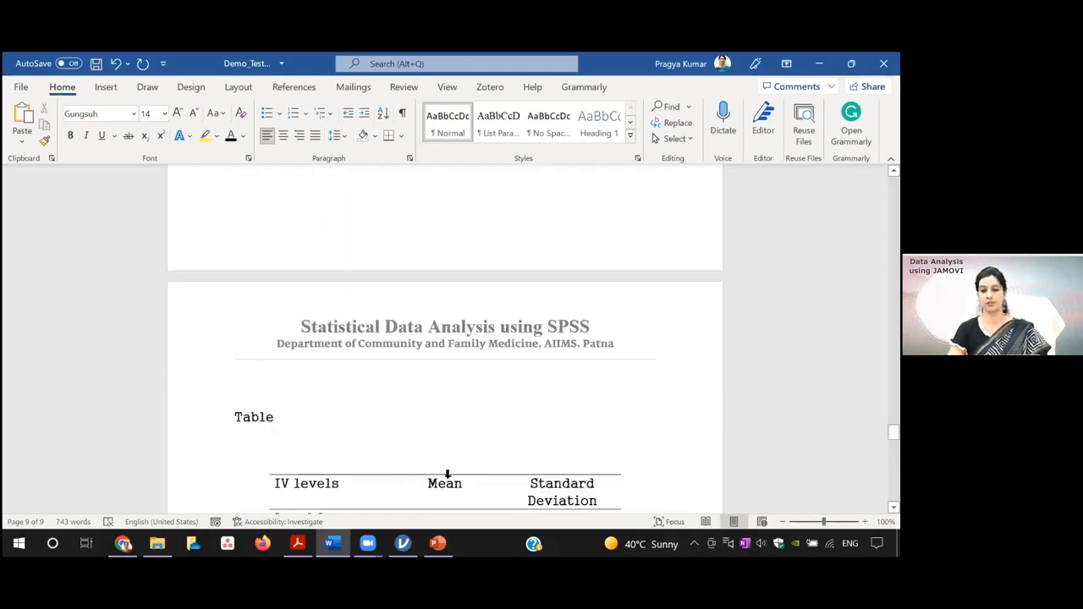
Step: Switch back to jamovi and review the One-Way ANOVA settings and the list of ANOVA analyses
mouse_move(402, 543)
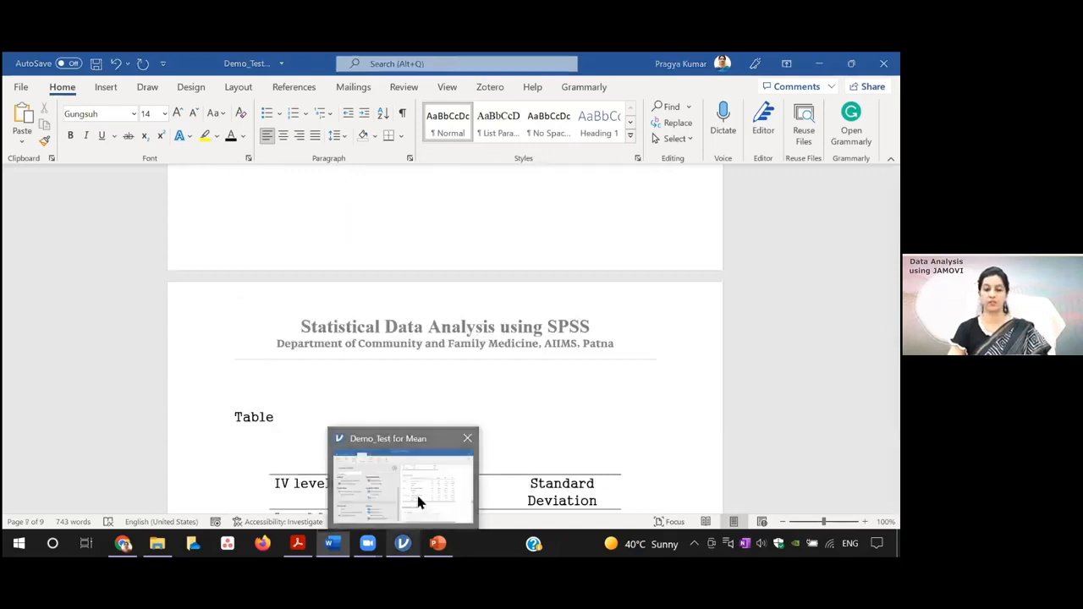
click(419, 497)
mouse_move(418, 446)
mouse_down()
mouse_move(414, 356)
mouse_move(419, 449)
mouse_up()
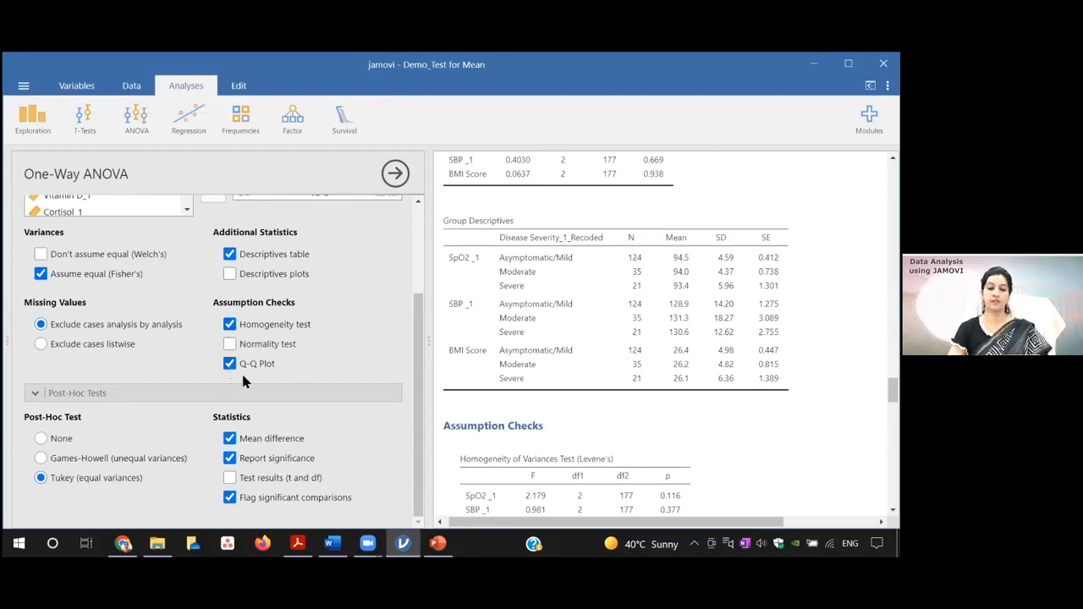
drag(415, 376, 414, 322)
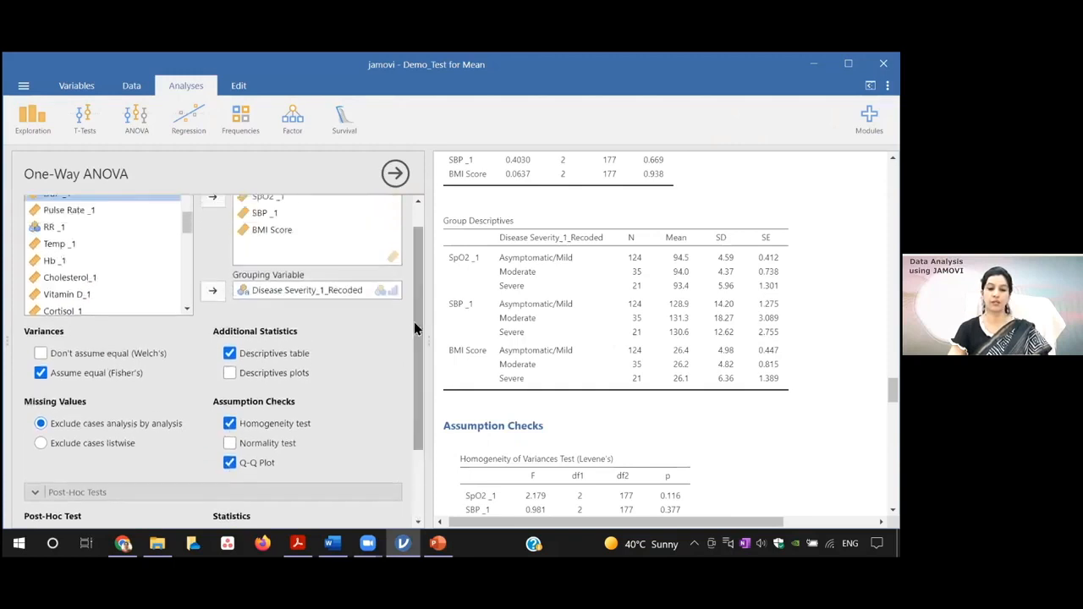
click(138, 120)
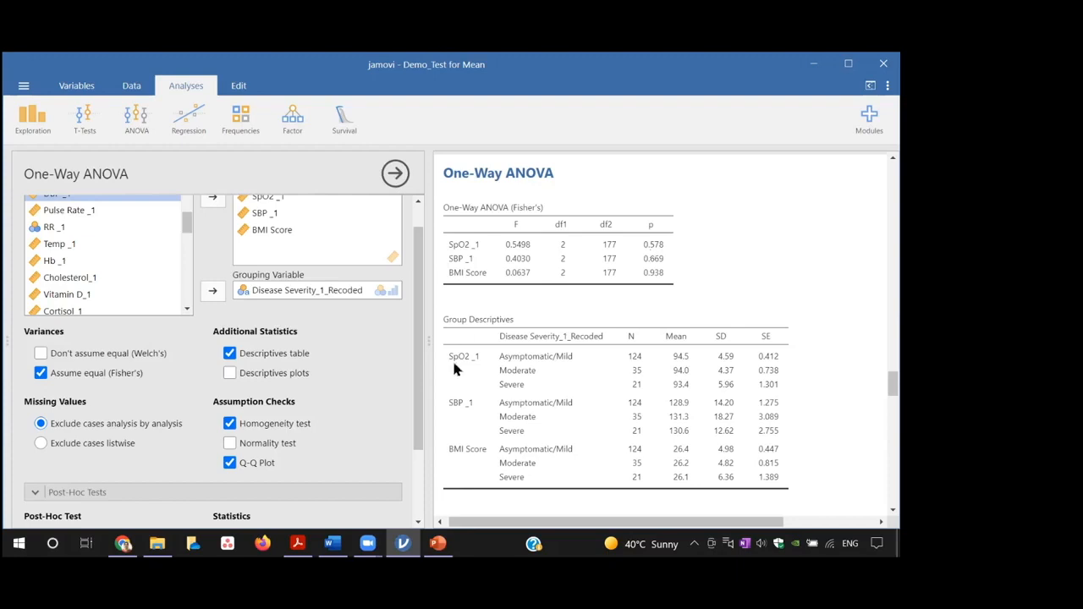
Step: Turn off mean difference, report significance and flag significant comparisons in the post-hoc statistics of the One-Way ANOVA
drag(417, 386, 416, 450)
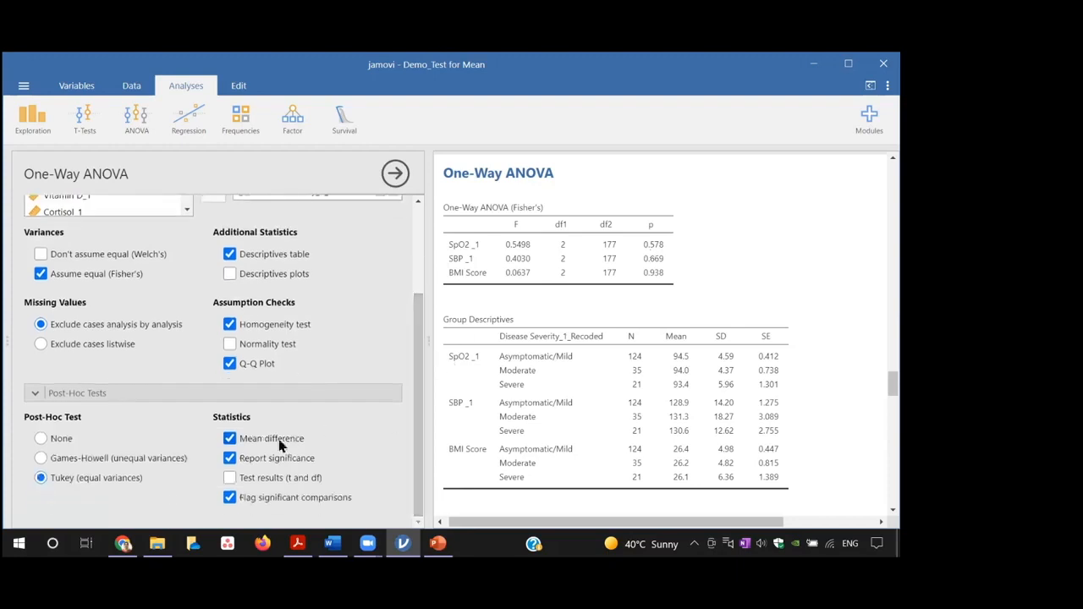
click(229, 439)
click(233, 459)
click(235, 462)
click(235, 461)
click(230, 439)
click(229, 498)
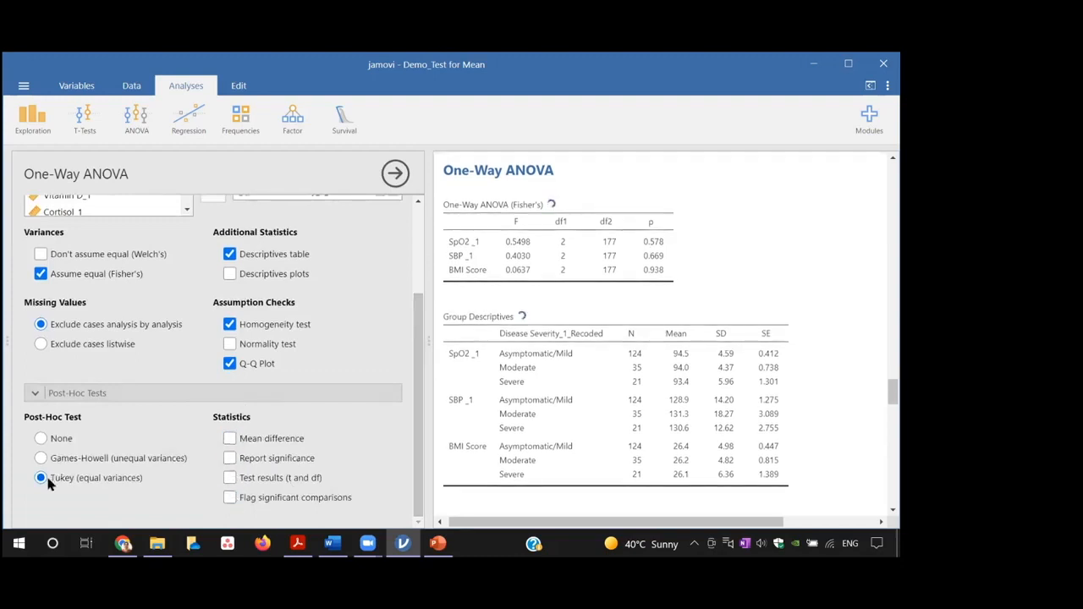
Step: Reset the One-Way ANOVA options: no post-hoc test, Welch's test on, and descriptives table, homogeneity test and Q-Q plot off
click(41, 439)
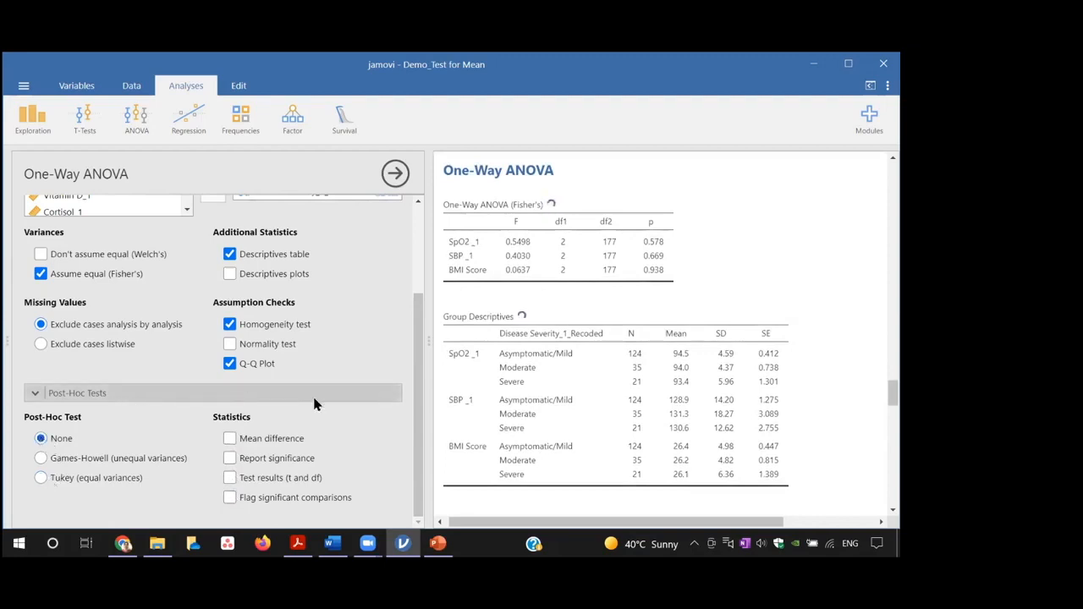
drag(418, 415, 418, 354)
click(230, 341)
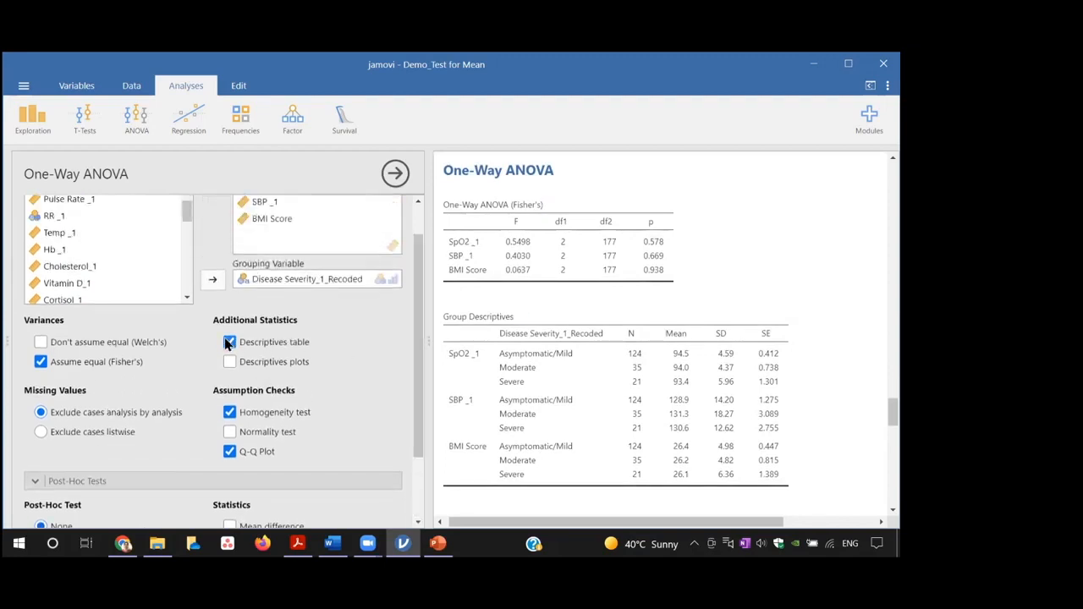
click(41, 342)
click(230, 413)
click(229, 451)
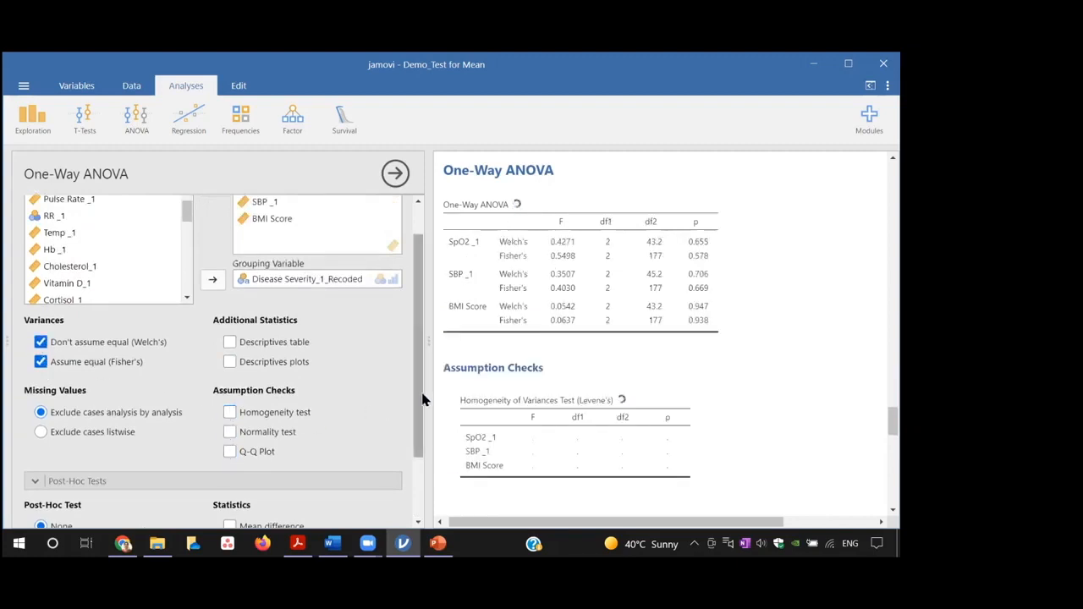
Step: Enable the homogeneity test and Q-Q plot, turn off Welch's test to leave only Fisher's, and check the assumption results
drag(424, 395, 423, 387)
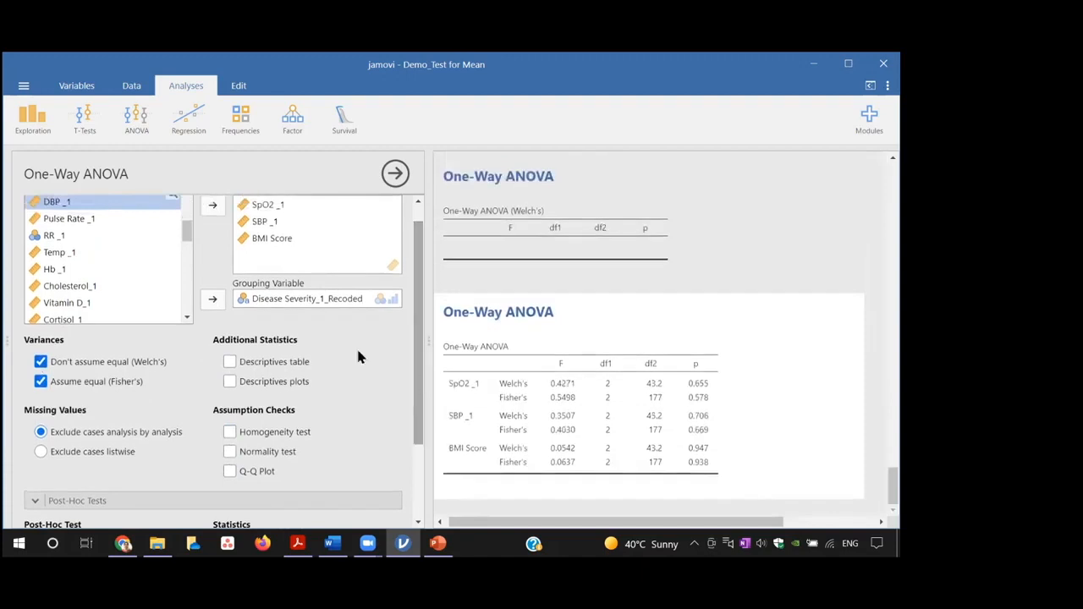
click(230, 432)
click(231, 472)
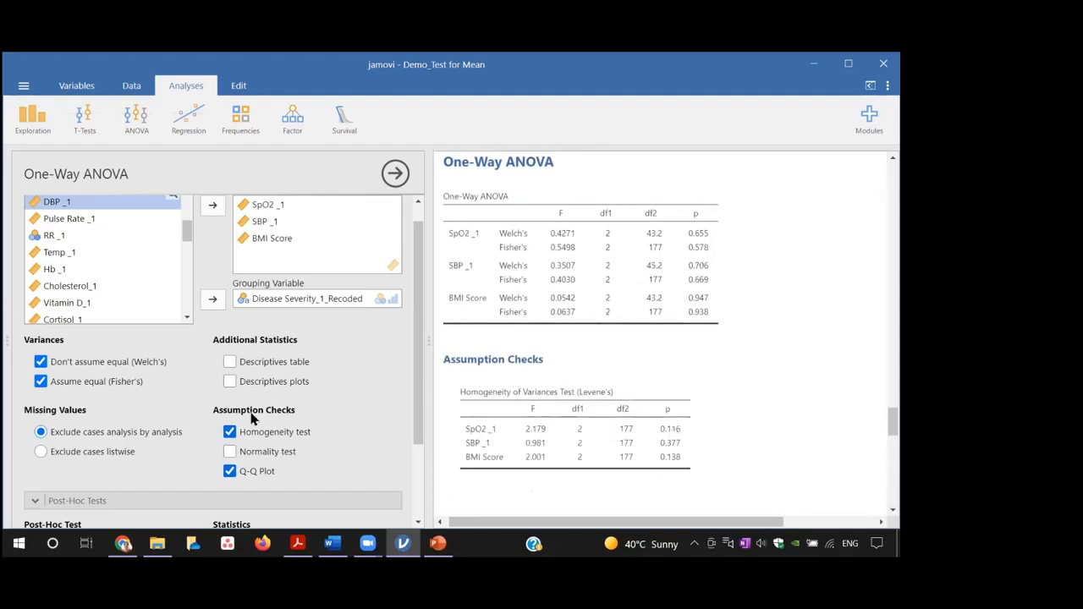
click(41, 361)
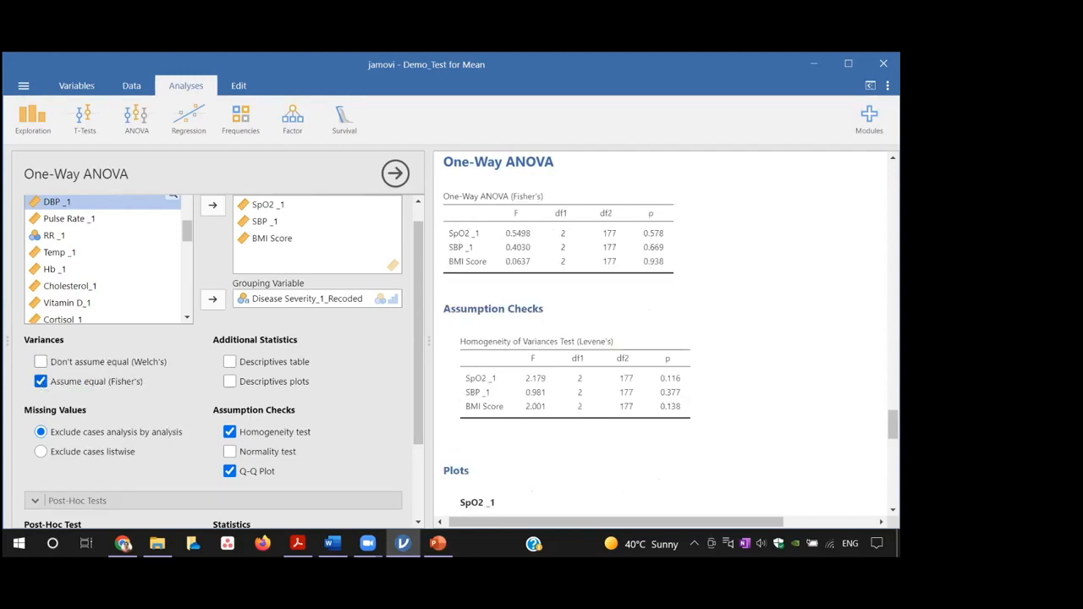
drag(893, 425, 893, 466)
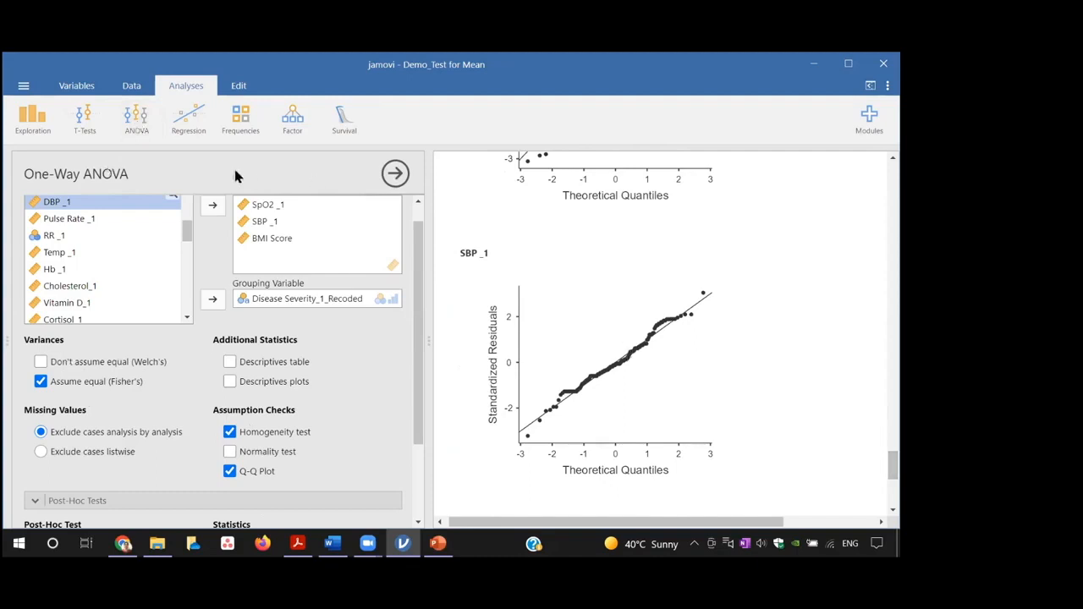
Step: Add the descriptives table and a Tukey post-hoc test with mean difference, reported significance and flagged significant comparisons
click(137, 123)
click(230, 362)
drag(417, 391, 417, 464)
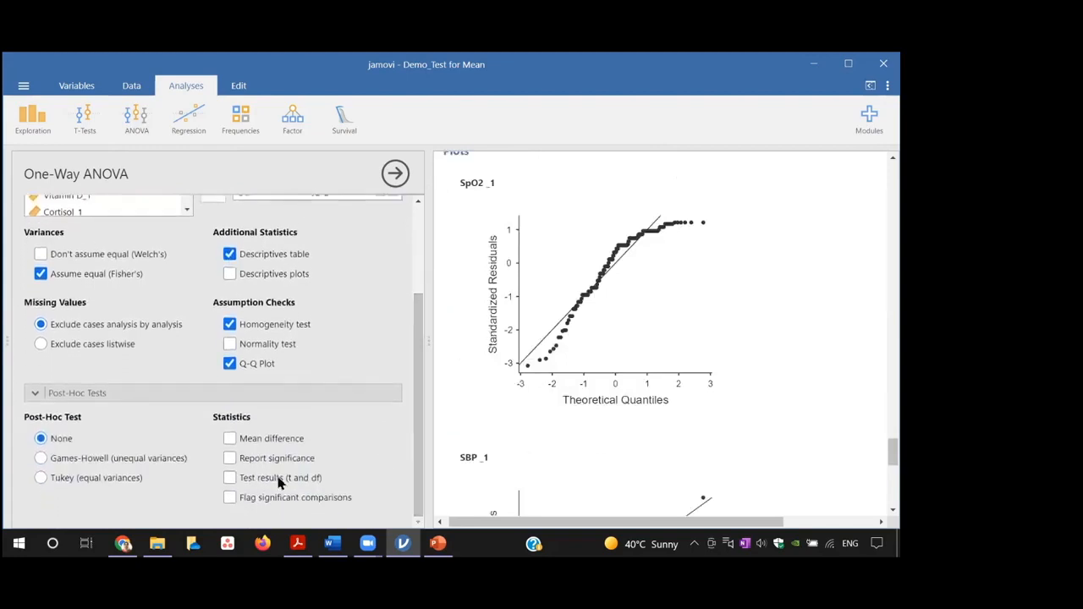
click(231, 438)
click(42, 478)
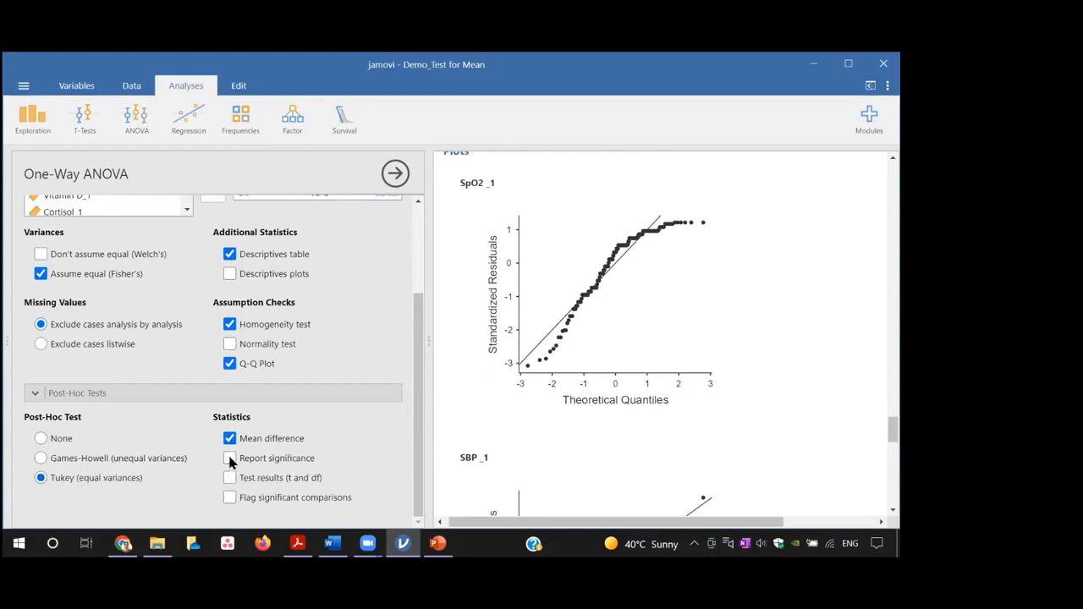
click(233, 499)
click(229, 458)
Step: Review the Tukey post-hoc tables for SpO2, SBP and BMI Score, the assumption checks, group descriptives and Fisher's ANOVA table
drag(893, 419, 893, 470)
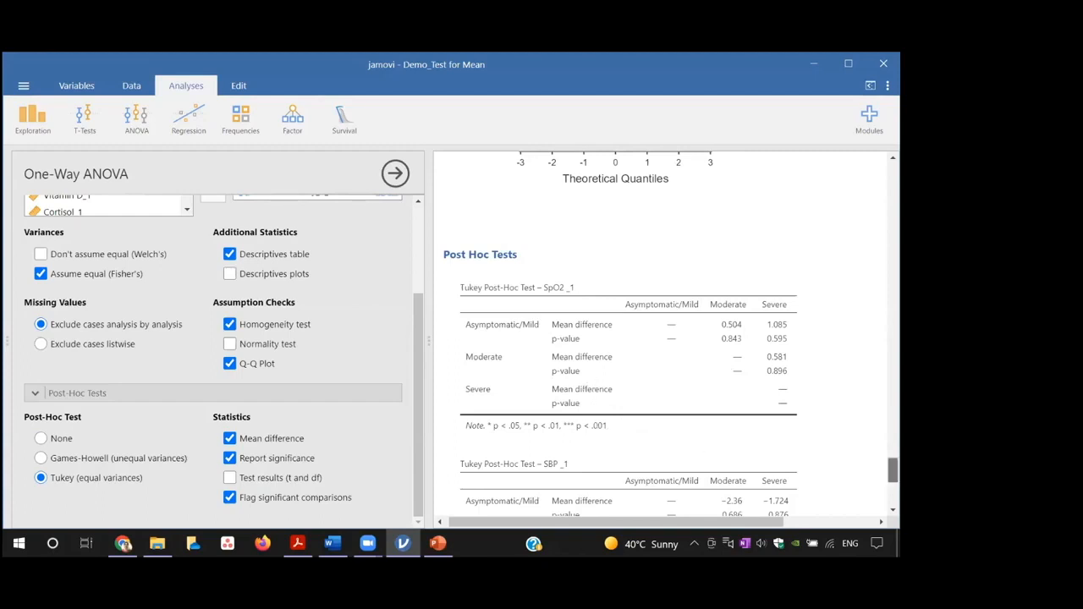
scroll(893, 474, down, 2)
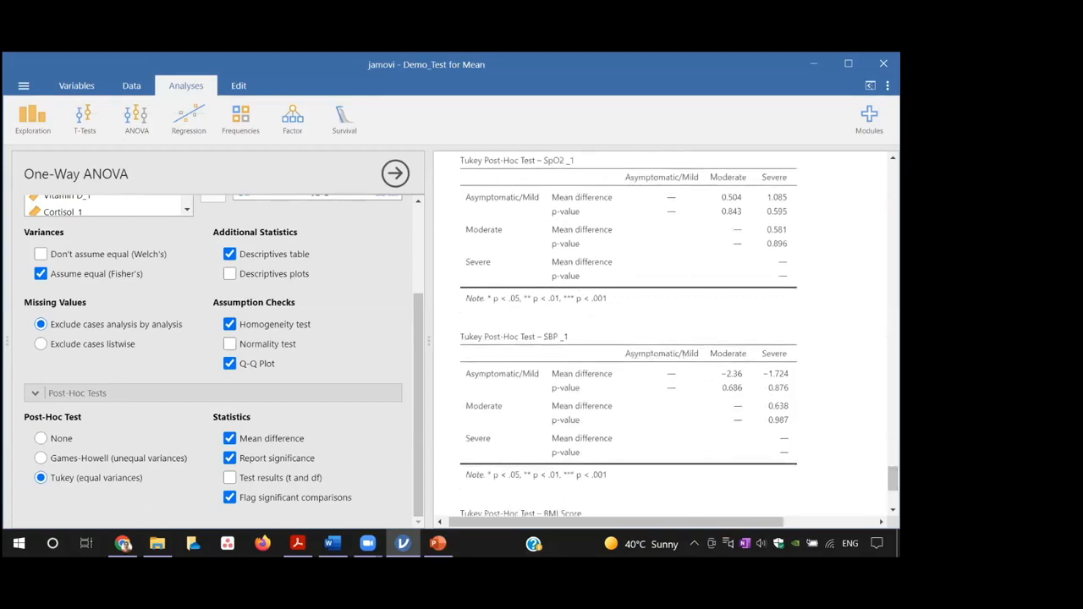
scroll(893, 479, down, 3)
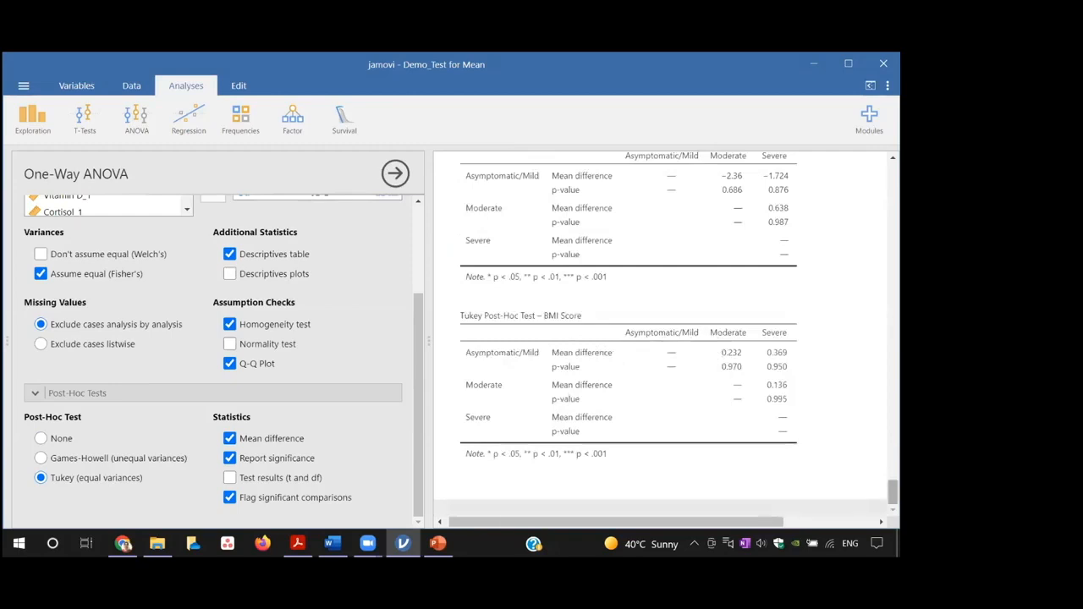
scroll(666, 333, up, 10)
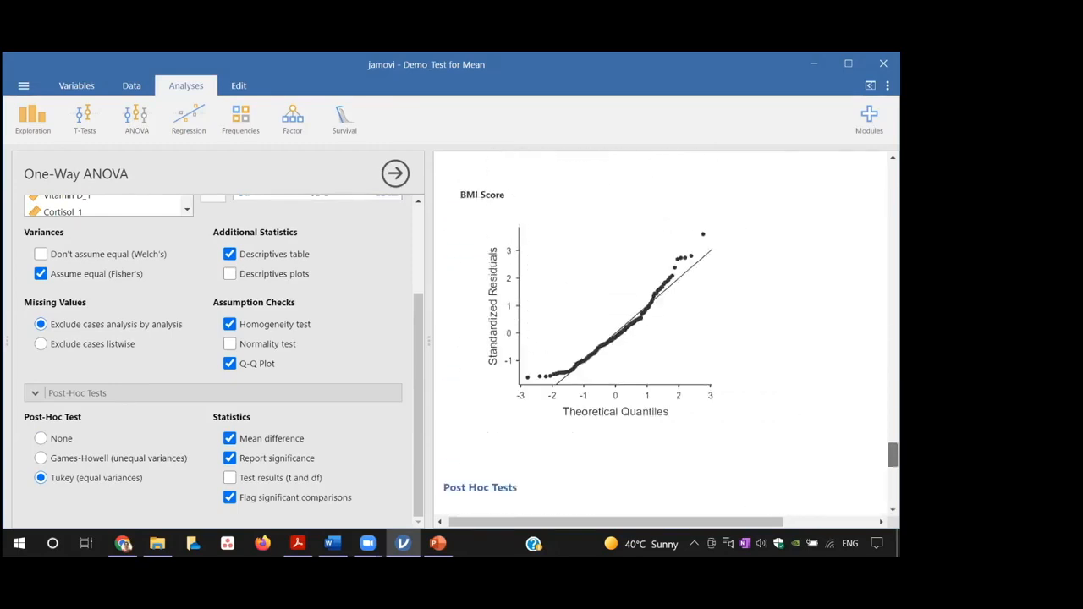
scroll(666, 333, up, 10)
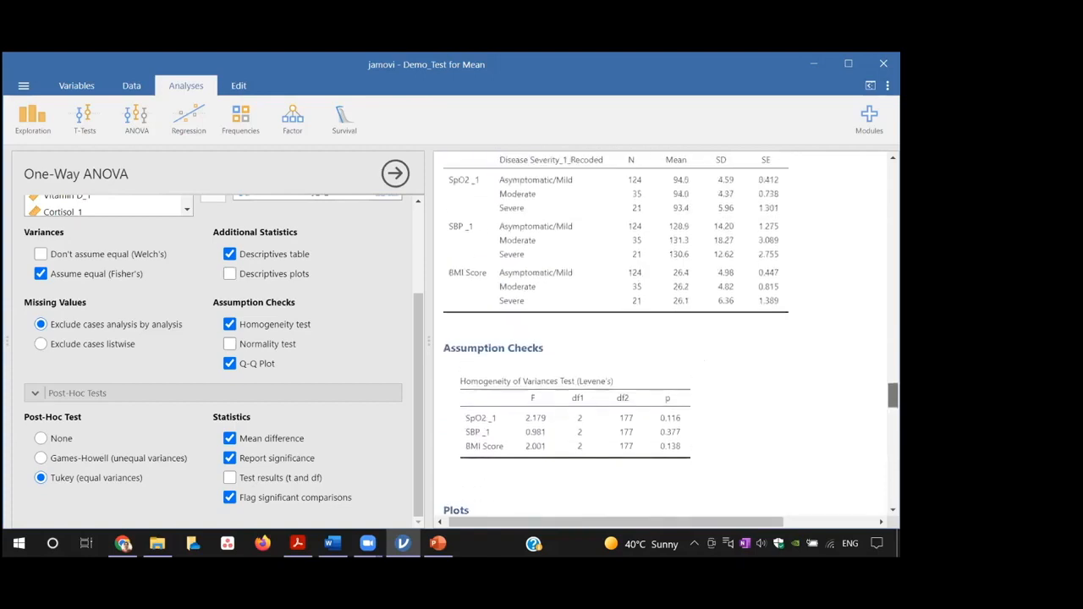
scroll(666, 333, up, 2)
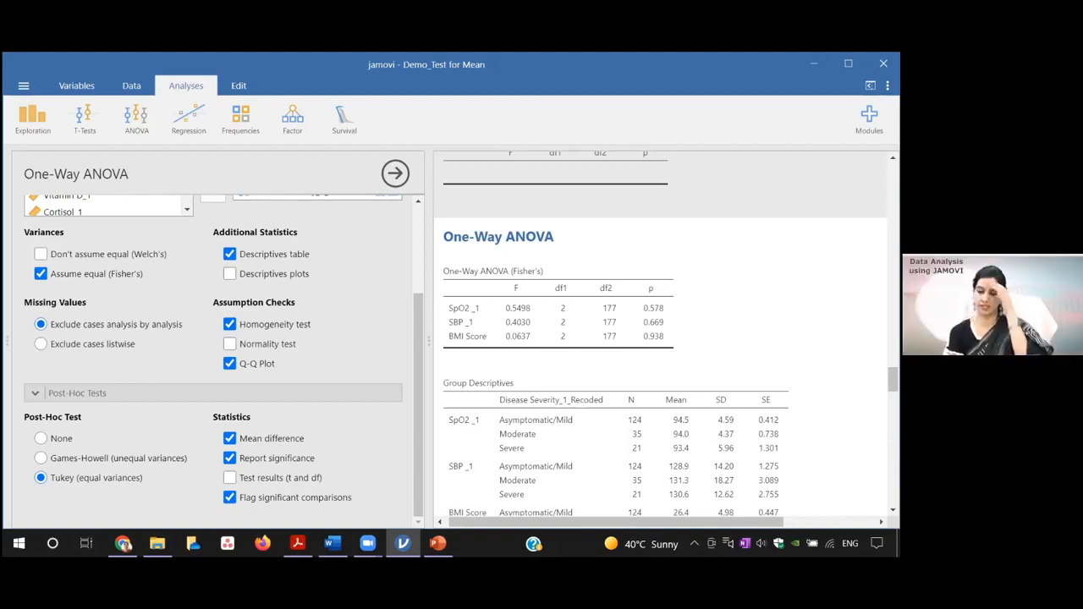
Step: Temporarily include the t and df test results in the Tukey post-hoc tables, review them, and turn them off again
click(230, 478)
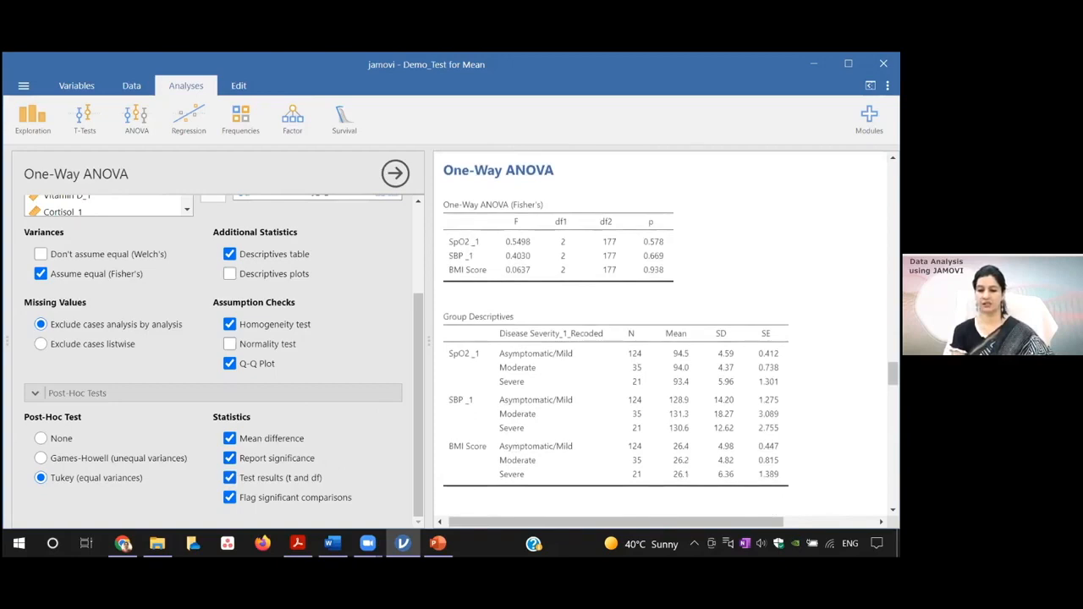
scroll(893, 374, down, 2)
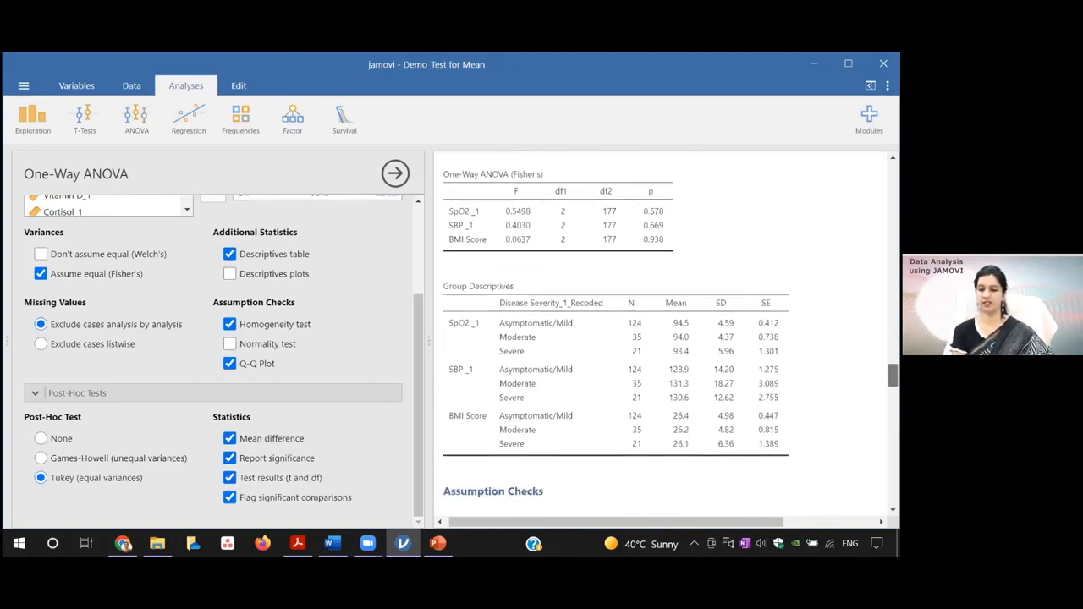
scroll(669, 339, down, 1)
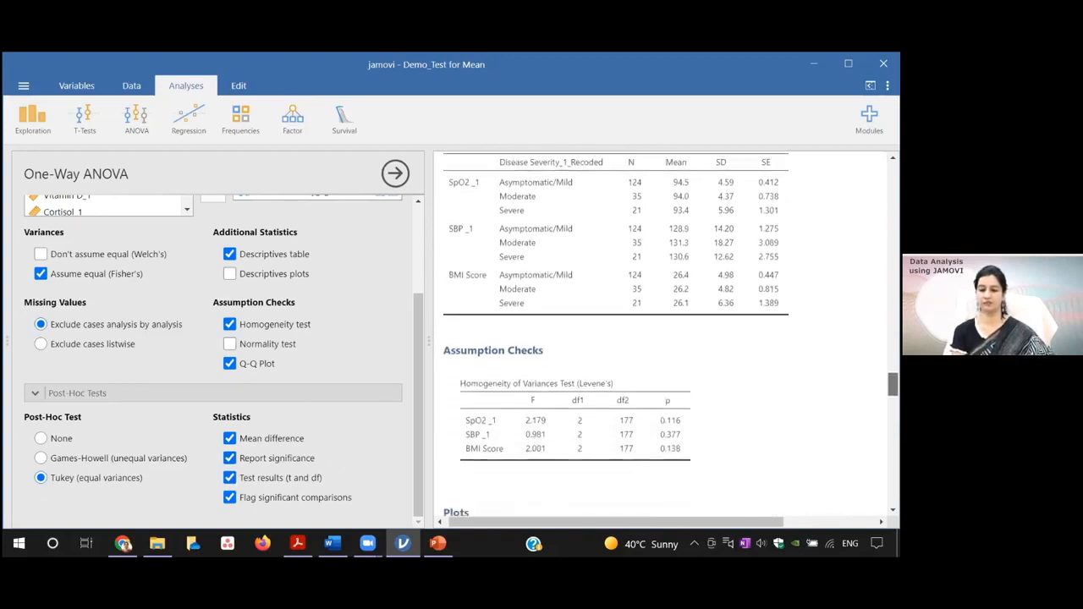
scroll(669, 339, down, 10)
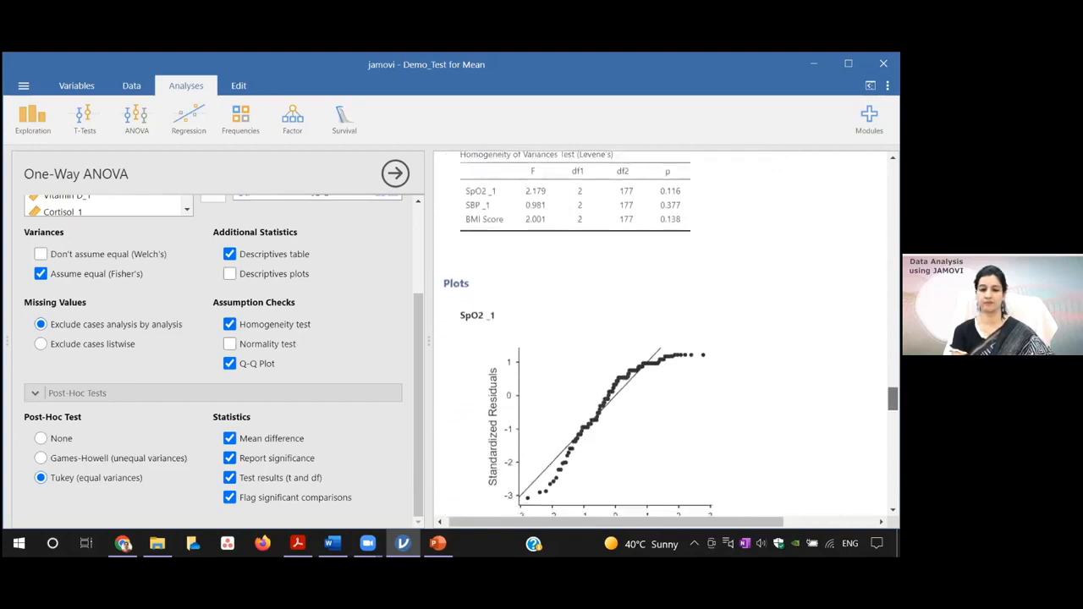
scroll(669, 338, down, 10)
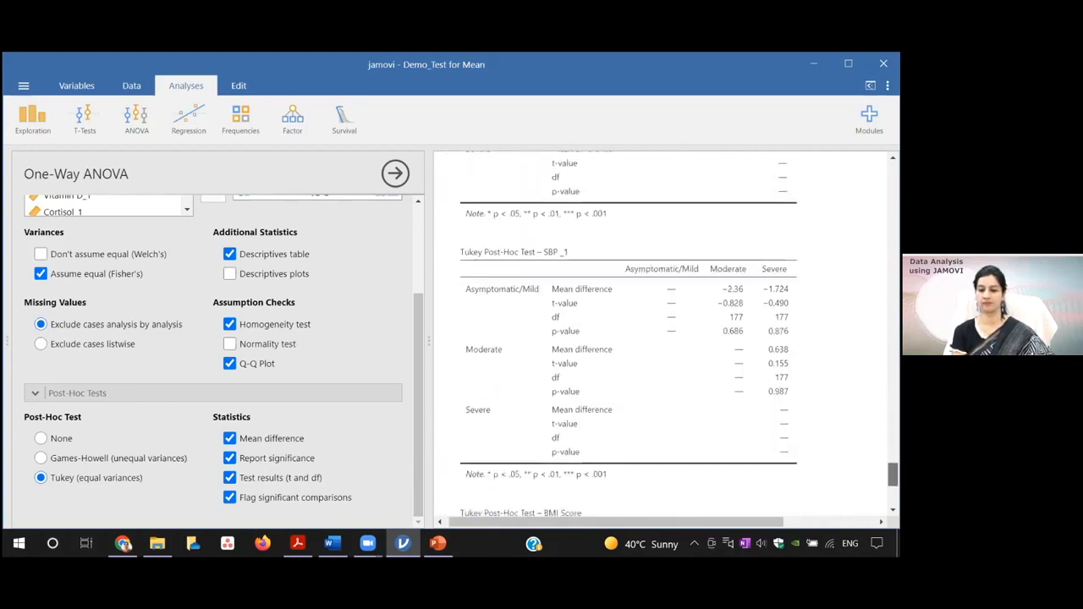
scroll(627, 338, down, 2)
scroll(666, 339, down, 3)
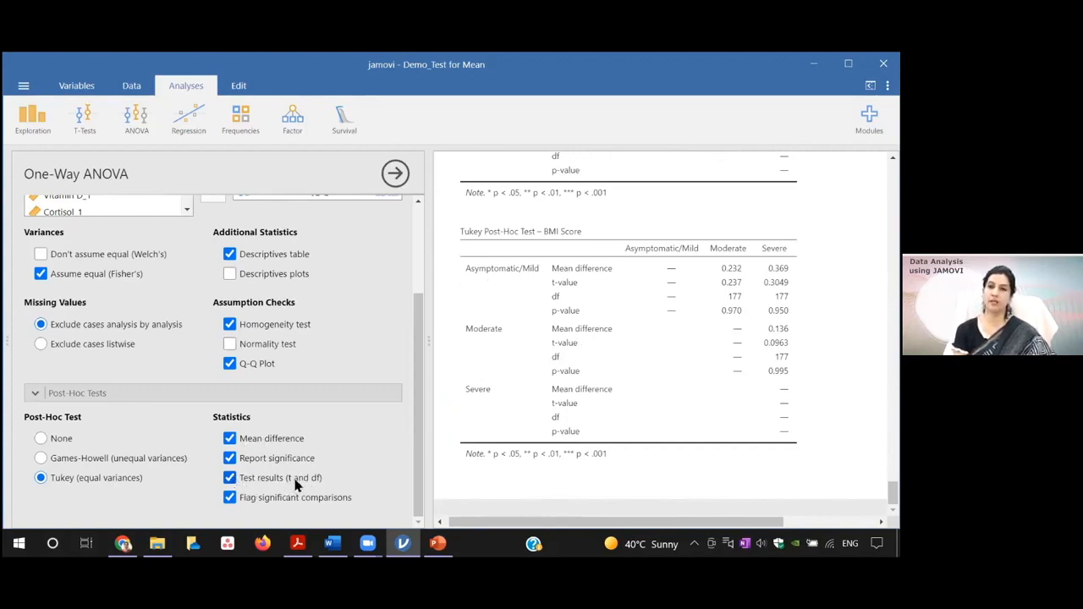
click(229, 479)
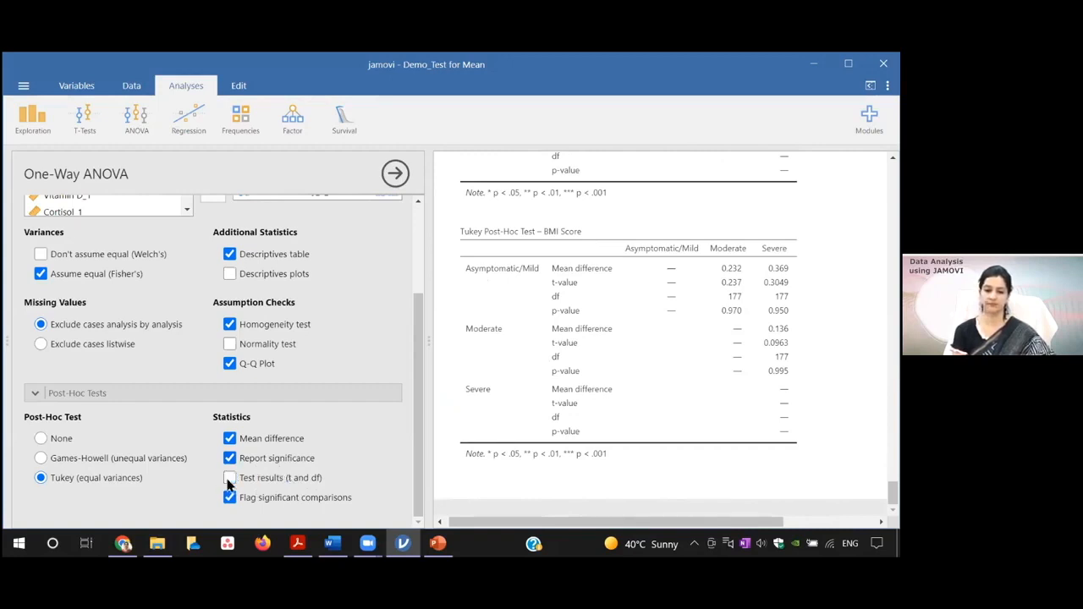